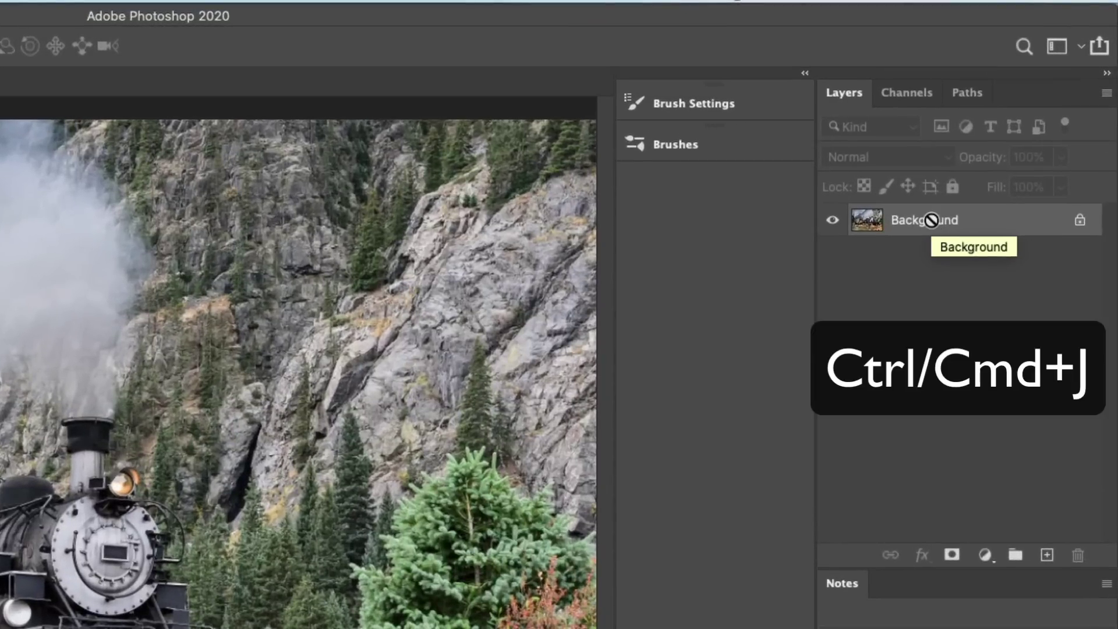
- Duplicate the Background layer and desaturate the copy to black and white
{"action": "key", "text": "super+j"}
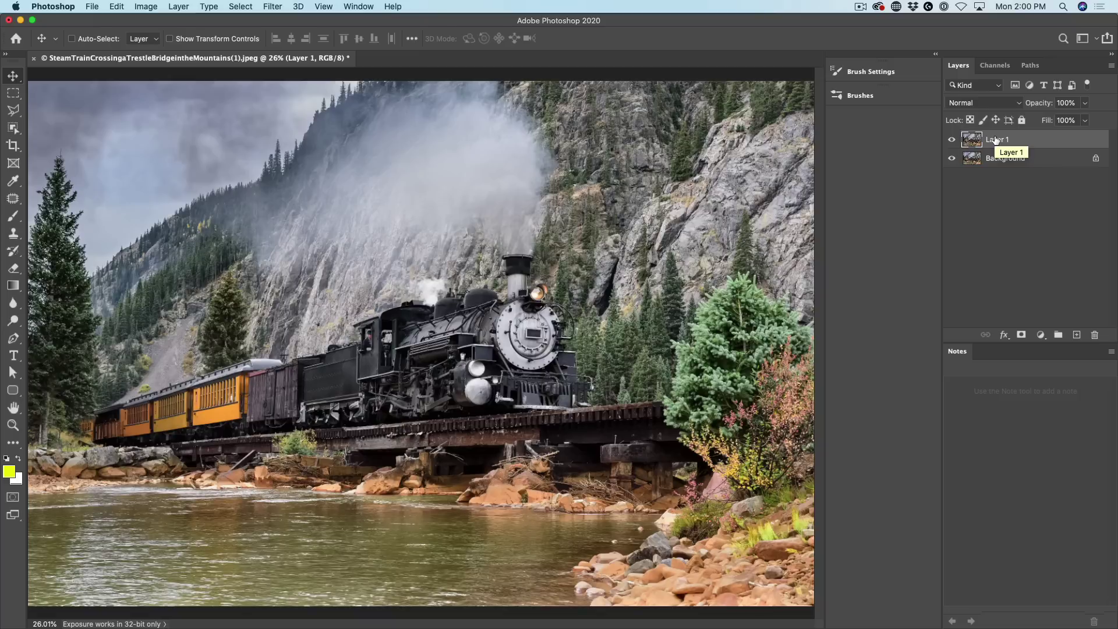
{"action": "left_click", "coordinate": [150, 5]}
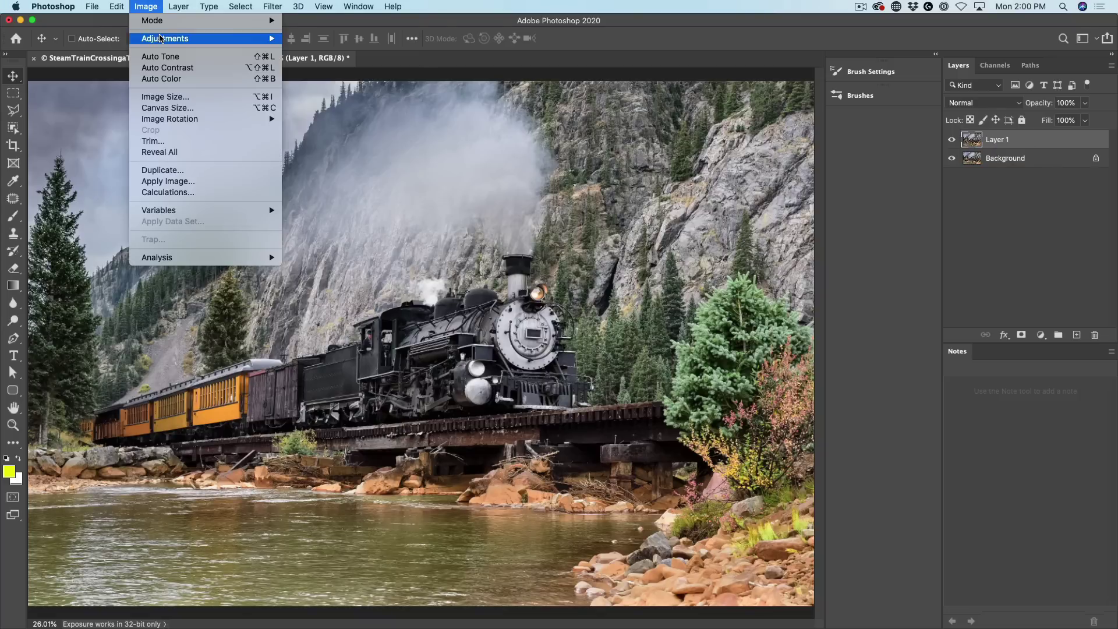
{"action": "mouse_move", "coordinate": [262, 21]}
{"action": "mouse_move", "coordinate": [242, 39]}
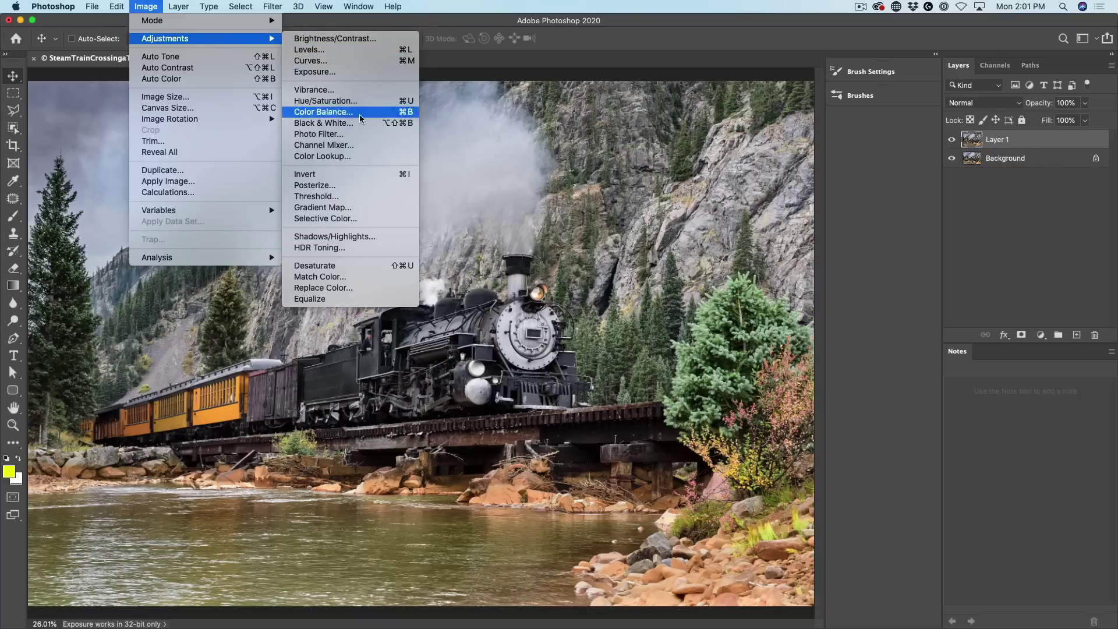
{"action": "left_click", "coordinate": [374, 266]}
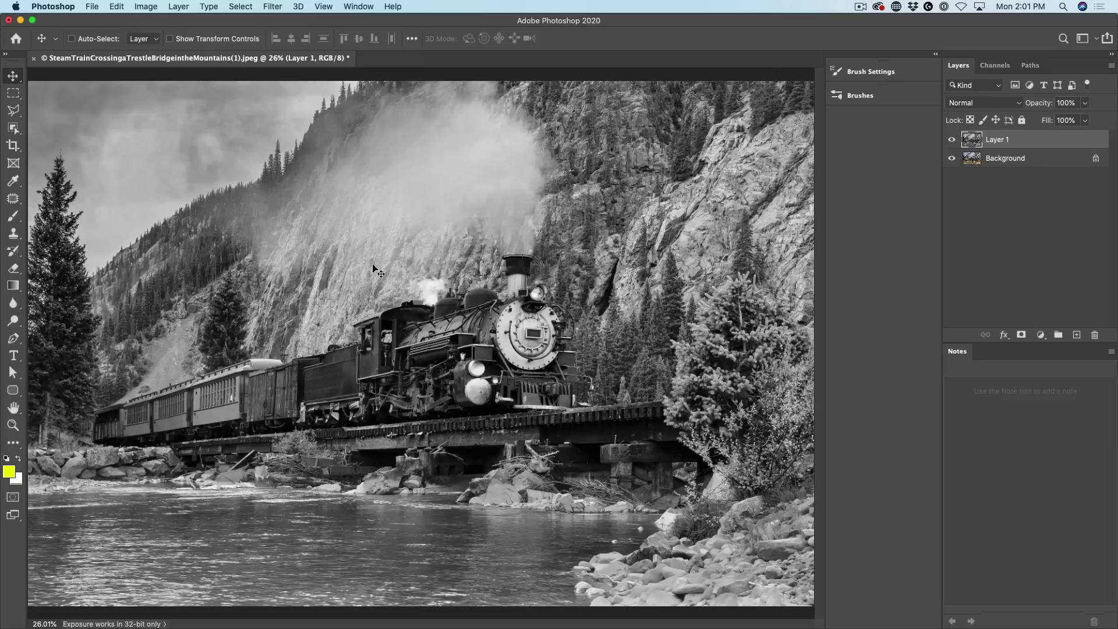
- Duplicate the desaturated layer, invert the copy's tones, and compare the result by toggling its visibility
{"action": "left_click_drag", "start_coordinate": [1011, 142], "coordinate": [1076, 334]}
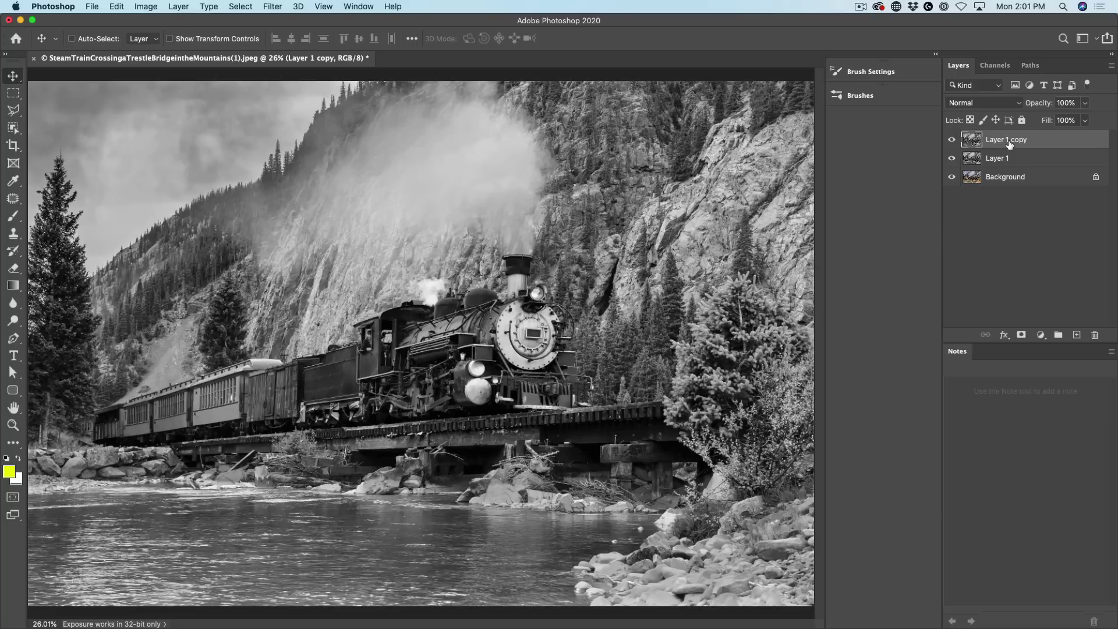
{"action": "key", "text": "super"}
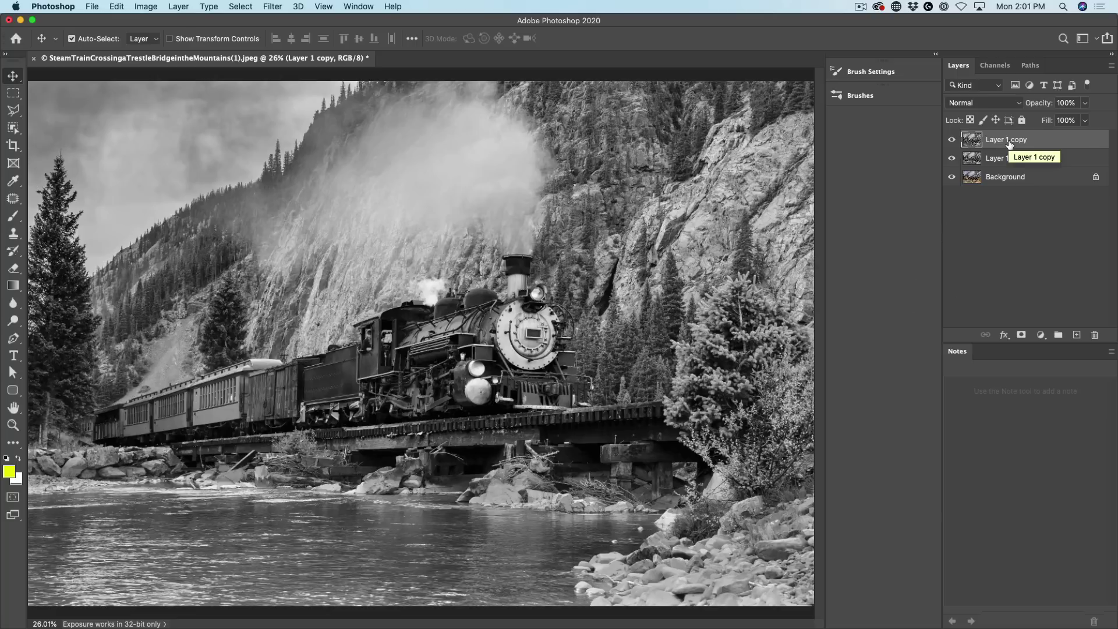
{"action": "key", "text": "super+i"}
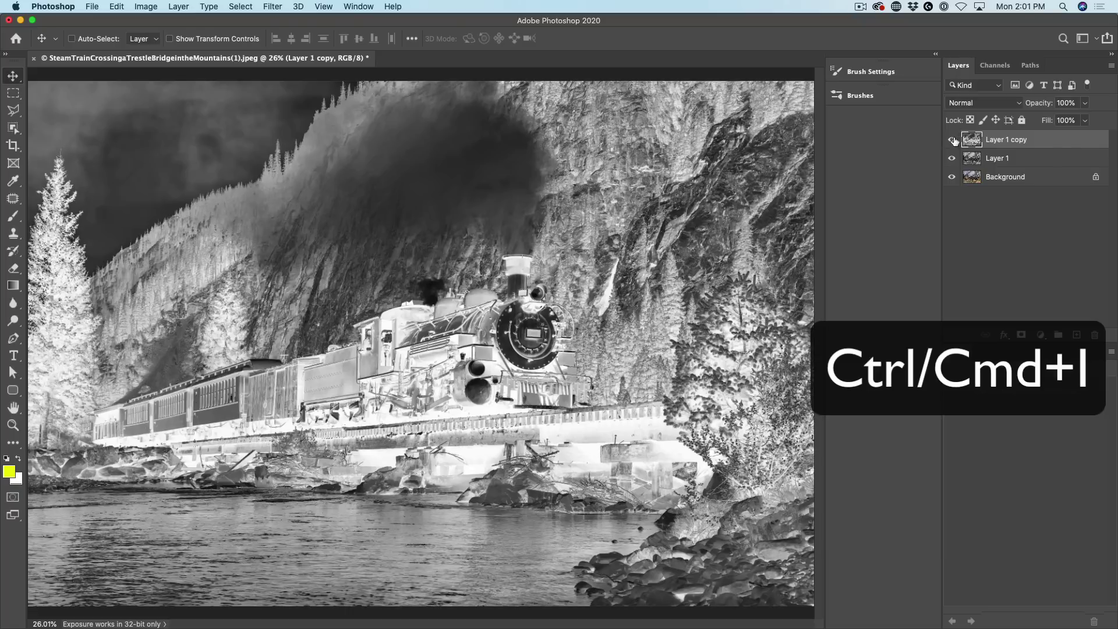
{"action": "left_click", "coordinate": [951, 140]}
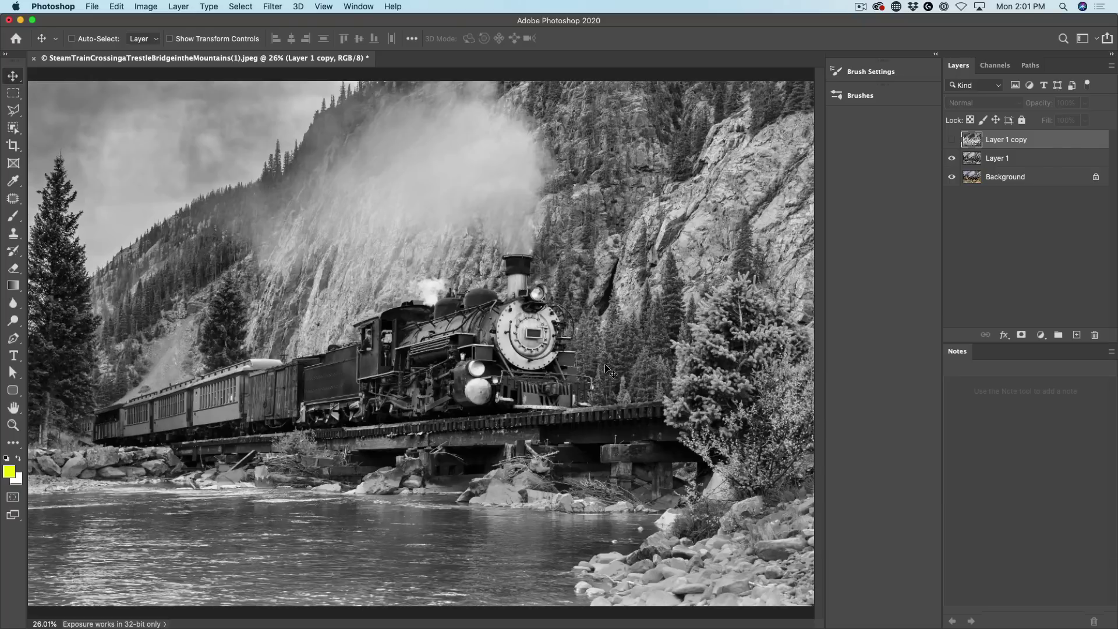
{"action": "left_click", "coordinate": [951, 140]}
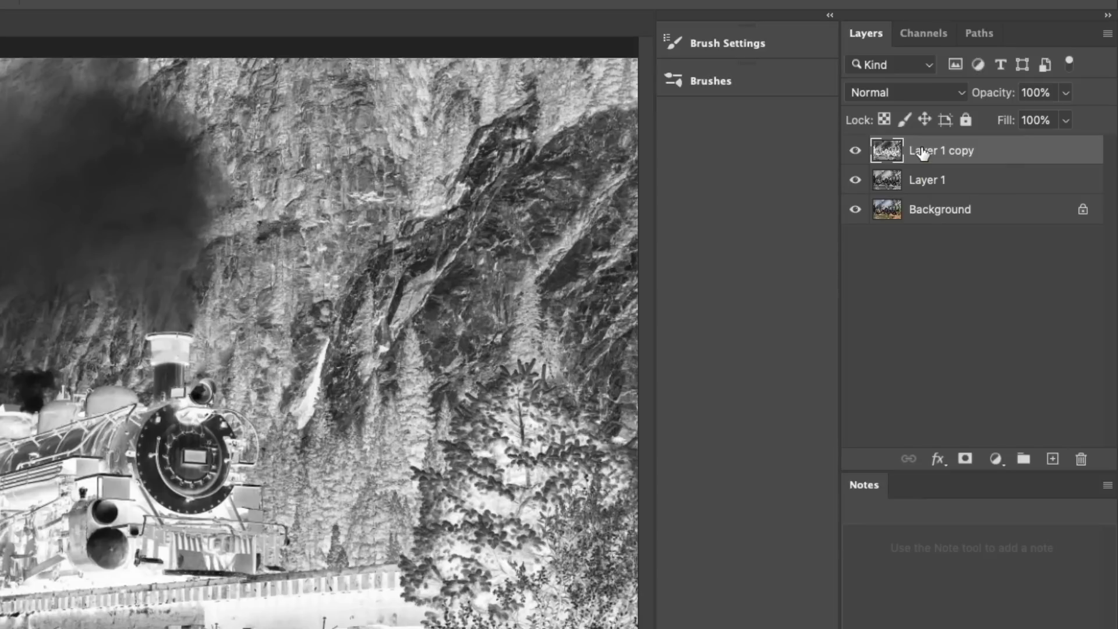
- Set the inverted layer's blend mode to Color Dodge and apply a Gaussian Blur with a 5.6-pixel radius
{"action": "left_click", "coordinate": [913, 93]}
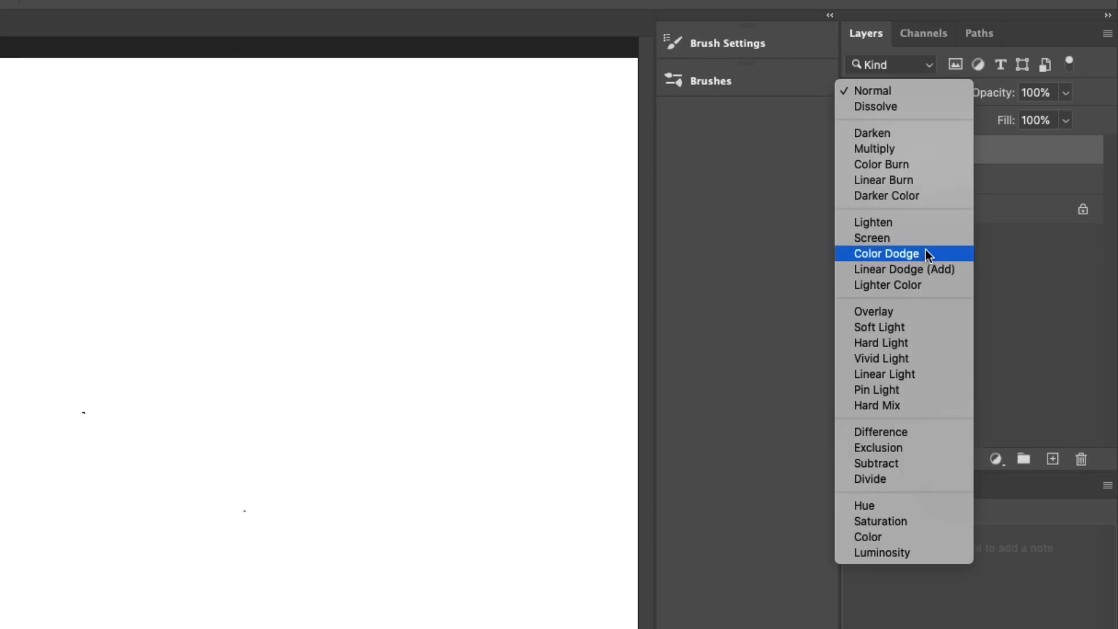
{"action": "left_click", "coordinate": [925, 252]}
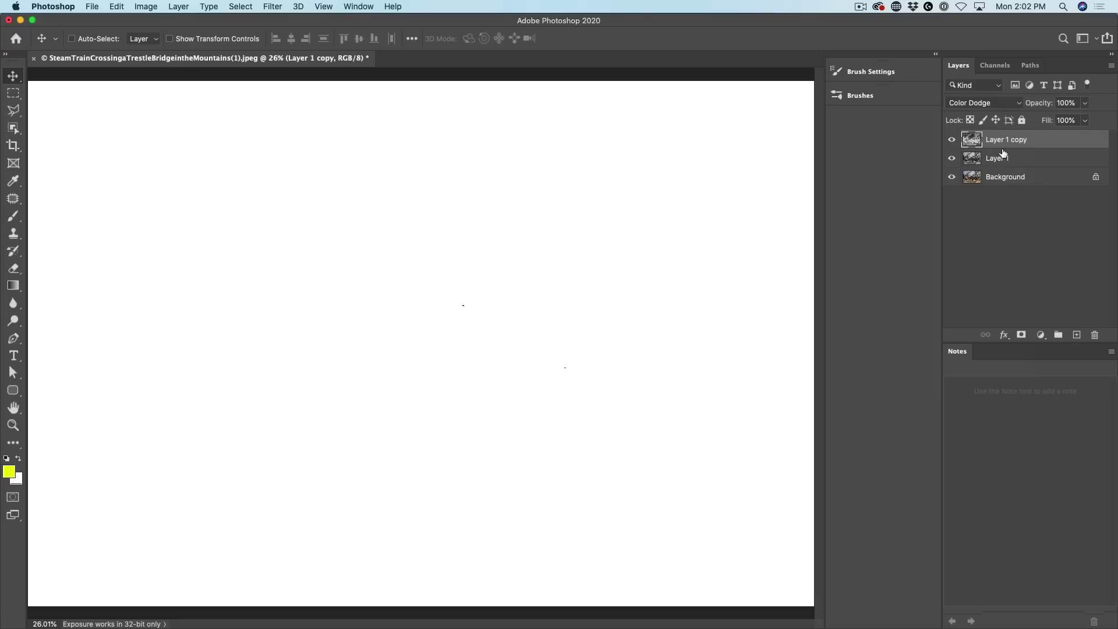
{"action": "left_click", "coordinate": [272, 7]}
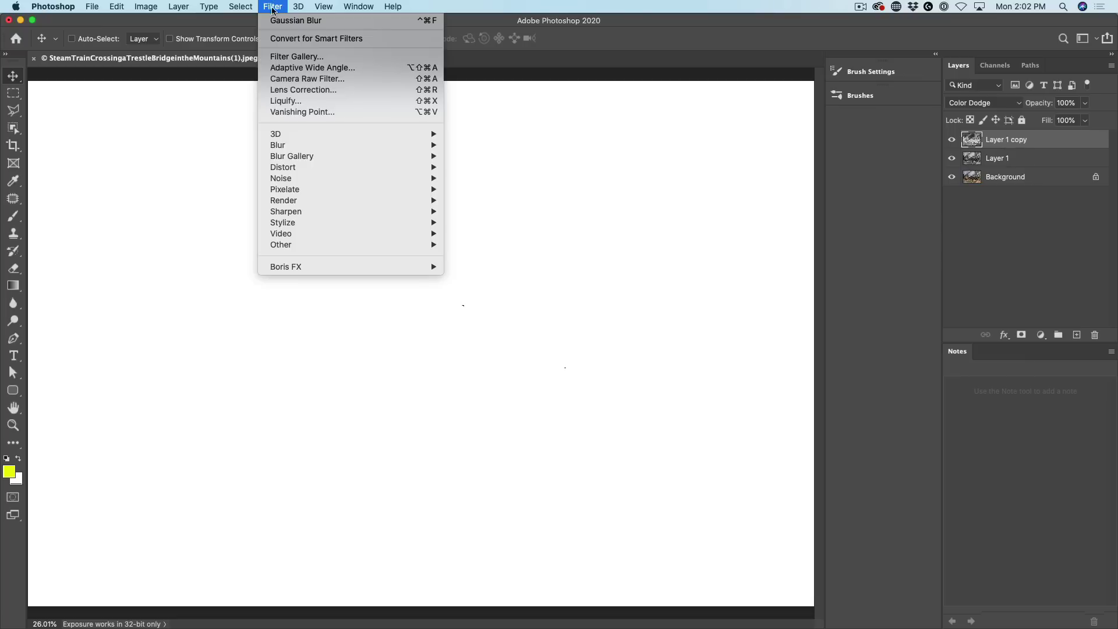
{"action": "mouse_move", "coordinate": [323, 145]}
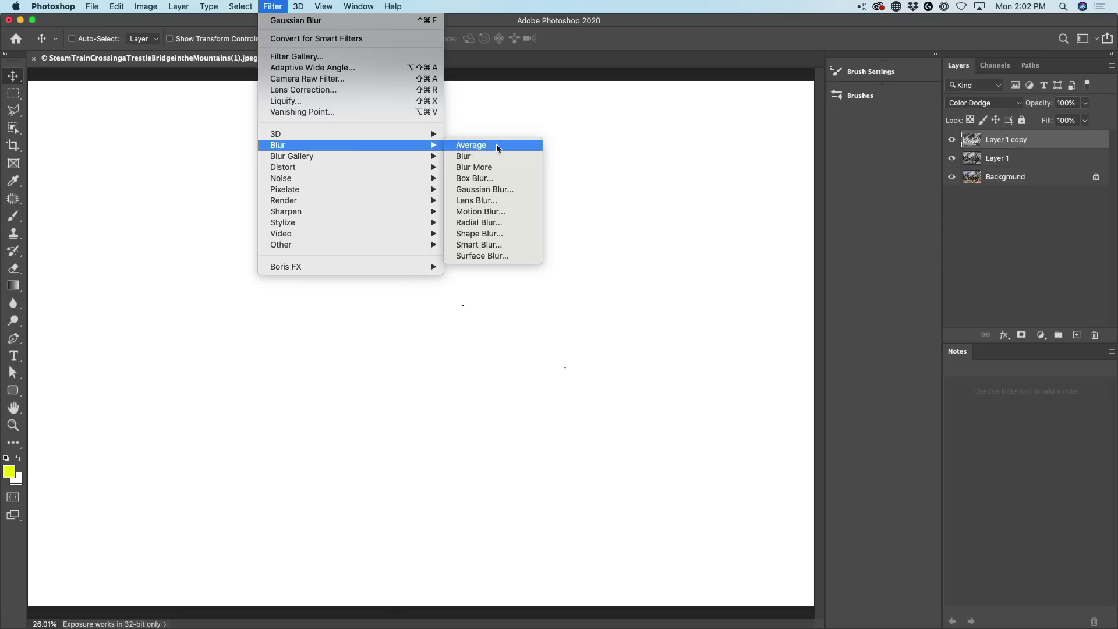
{"action": "left_click", "coordinate": [505, 190]}
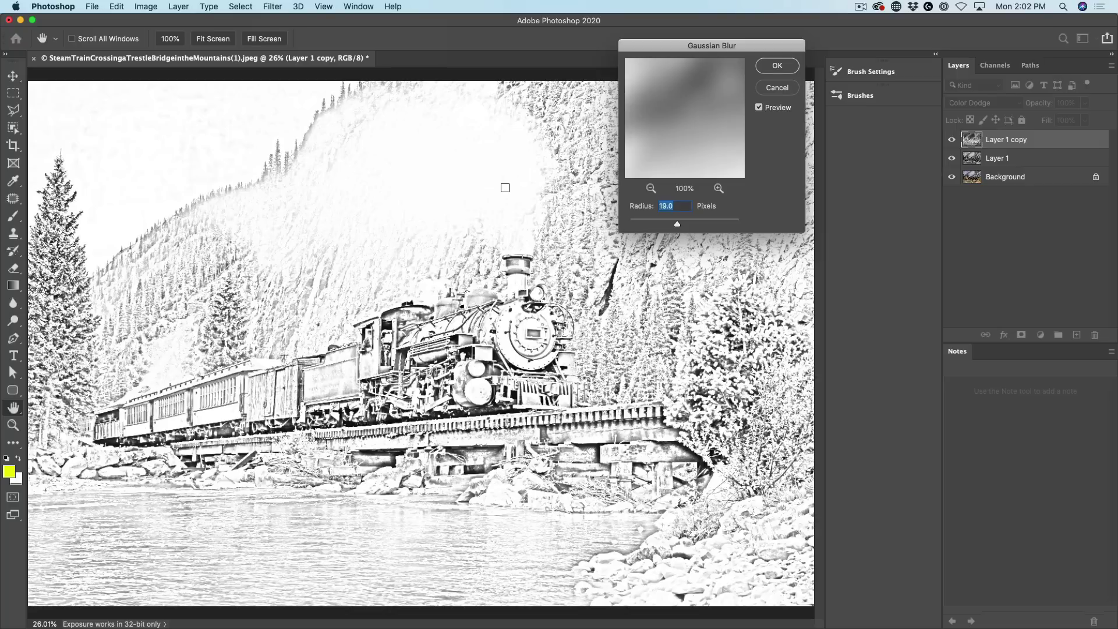
{"action": "left_click_drag", "start_coordinate": [678, 225], "coordinate": [655, 227]}
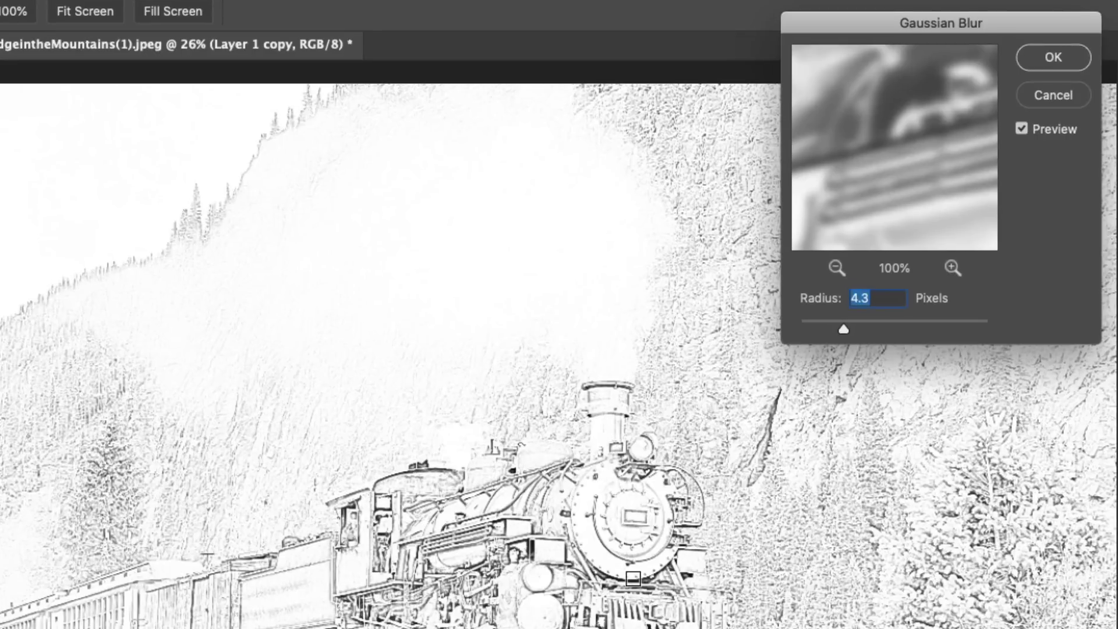
{"action": "left_click_drag", "start_coordinate": [843, 326], "coordinate": [902, 327]}
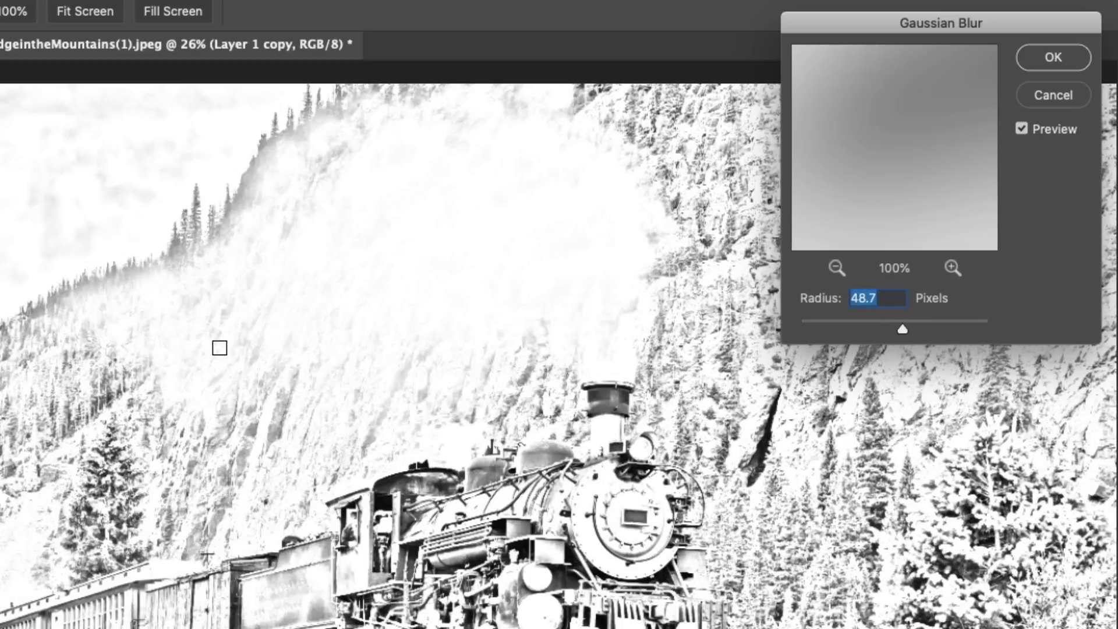
{"action": "left_click_drag", "start_coordinate": [904, 329], "coordinate": [862, 326]}
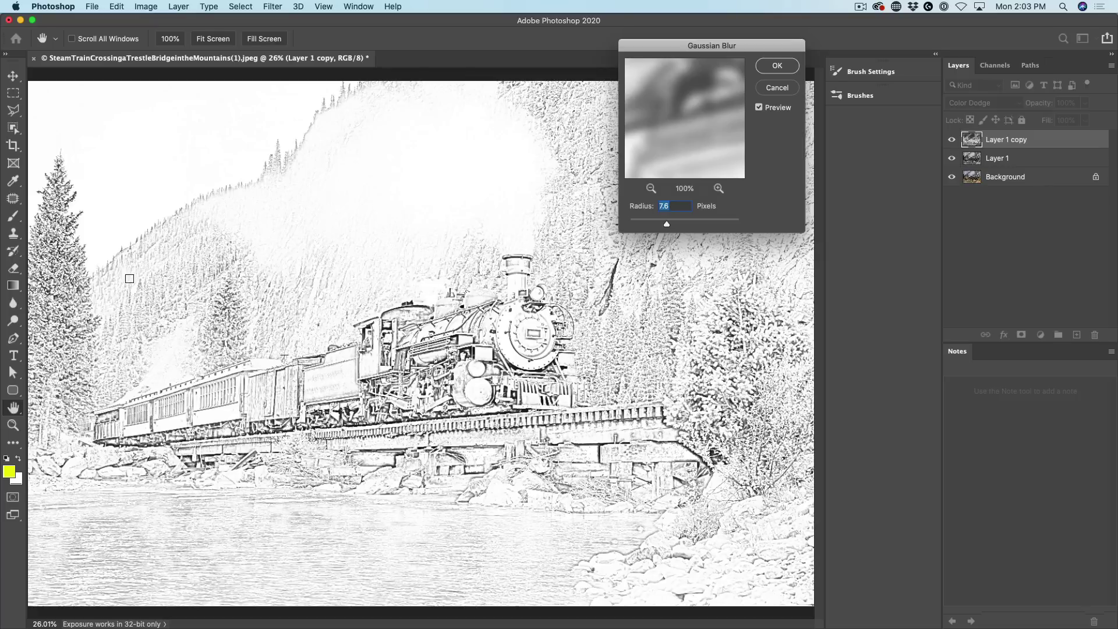
{"action": "left_click_drag", "start_coordinate": [667, 226], "coordinate": [662, 228]}
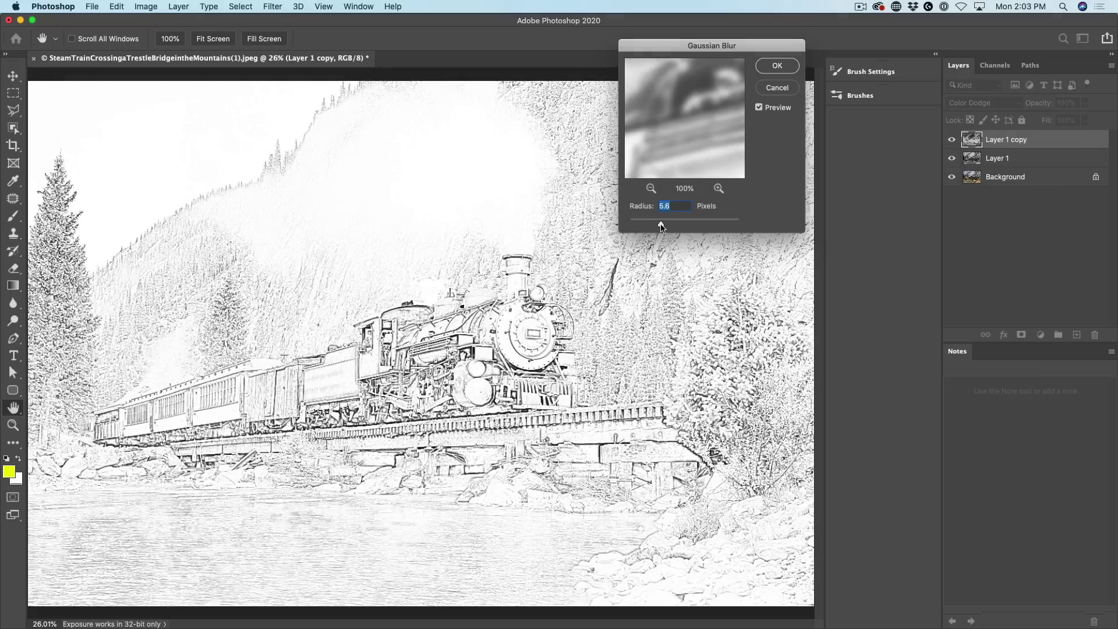
{"action": "left_click", "coordinate": [670, 205]}
{"action": "left_click", "coordinate": [777, 66]}
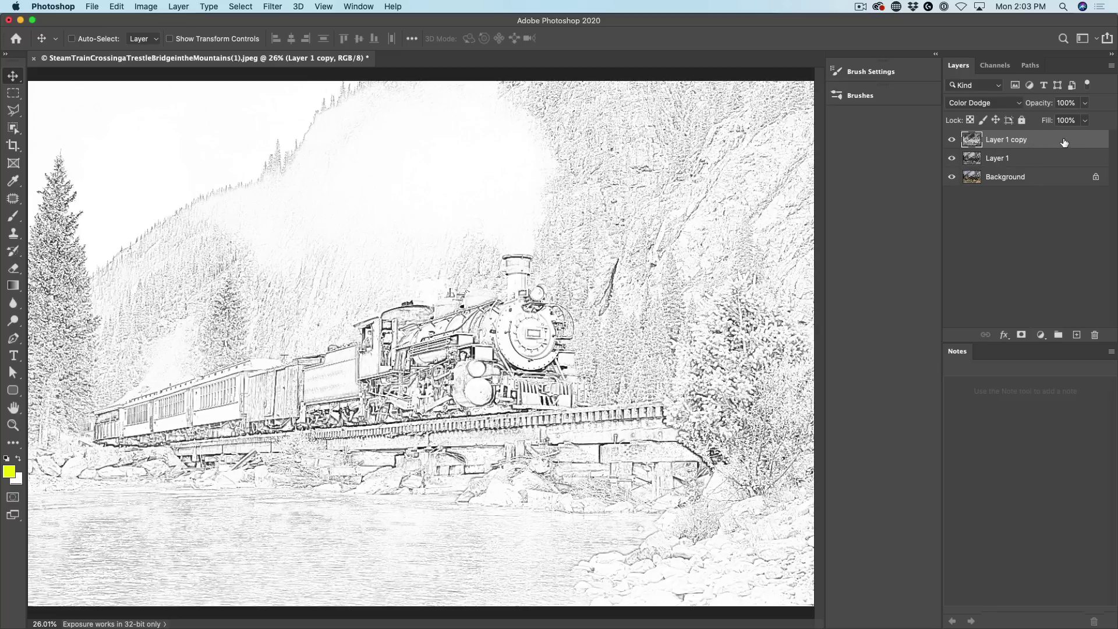
- Group Layer 1 and Layer 1 copy, and add a white layer mask to the group
{"action": "left_click", "coordinate": [1031, 157], "text": "shift"}
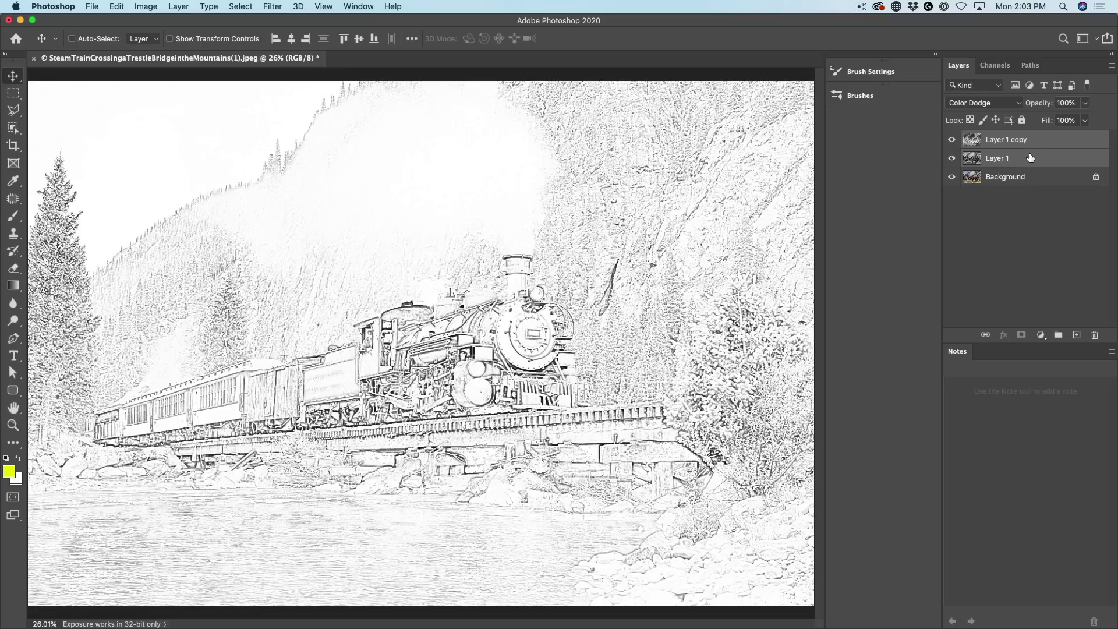
{"action": "left_click", "coordinate": [1035, 143]}
{"action": "left_click", "coordinate": [1031, 157], "text": "shift"}
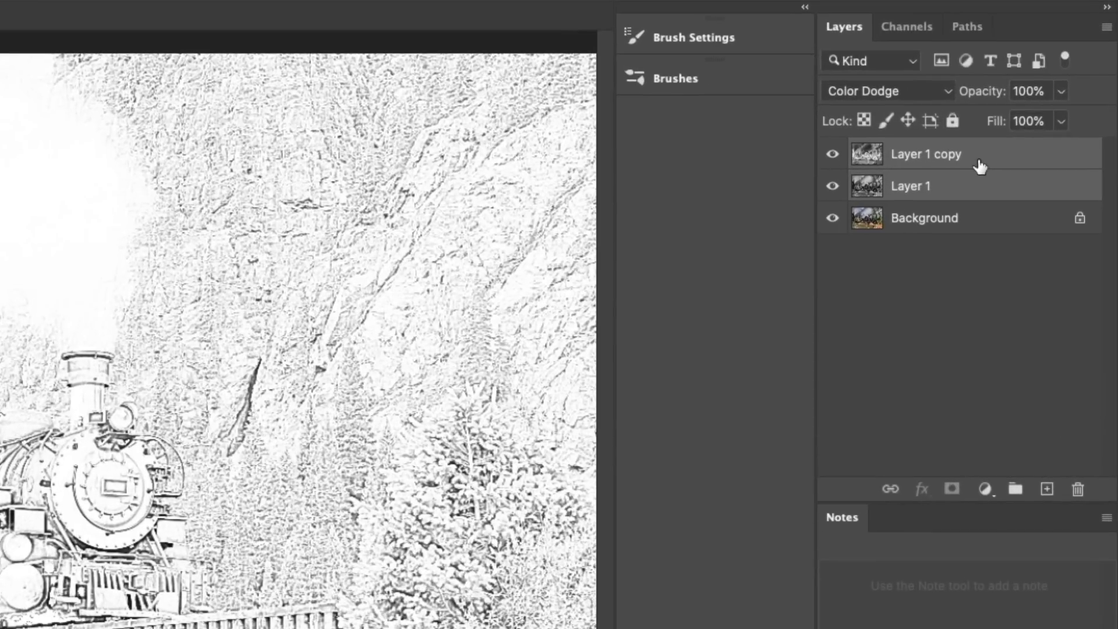
{"action": "key", "text": "ctrl+g"}
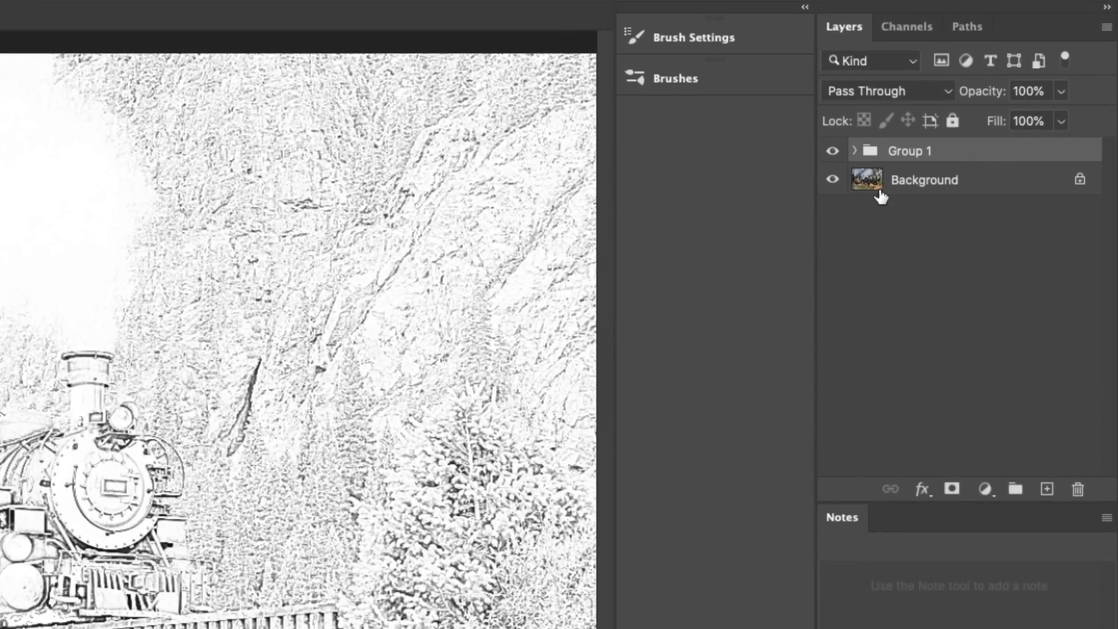
{"action": "left_click", "coordinate": [833, 151]}
{"action": "left_click", "coordinate": [833, 152]}
{"action": "left_click", "coordinate": [952, 489]}
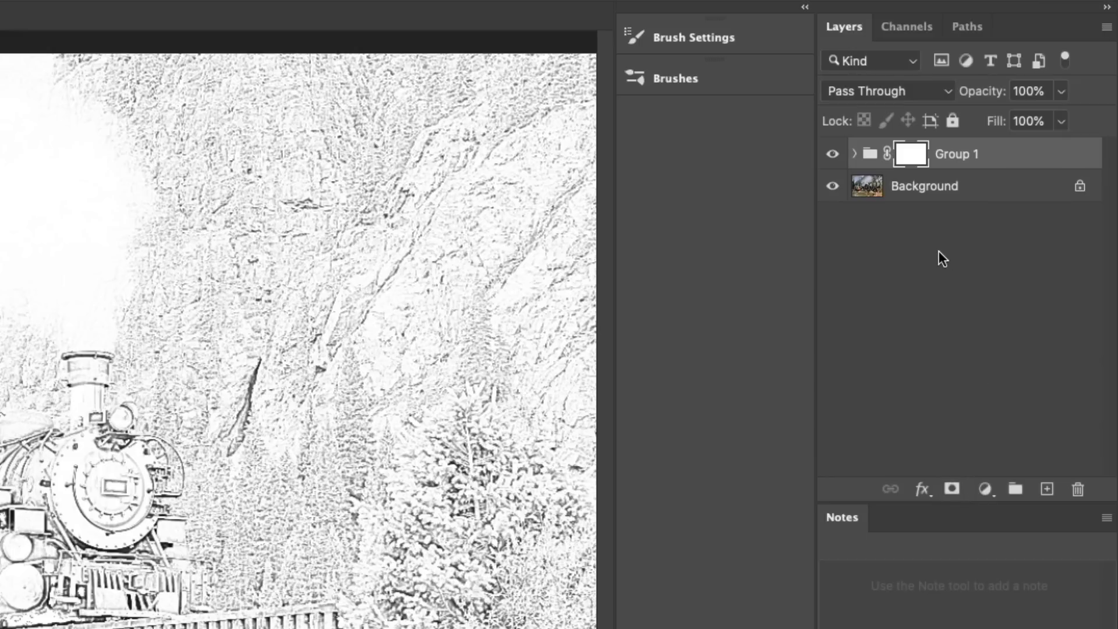
- Hide the sketch group and select the whole train on the Background layer with the Object Selection Tool in Rectangle mode
{"action": "left_click", "coordinate": [835, 155]}
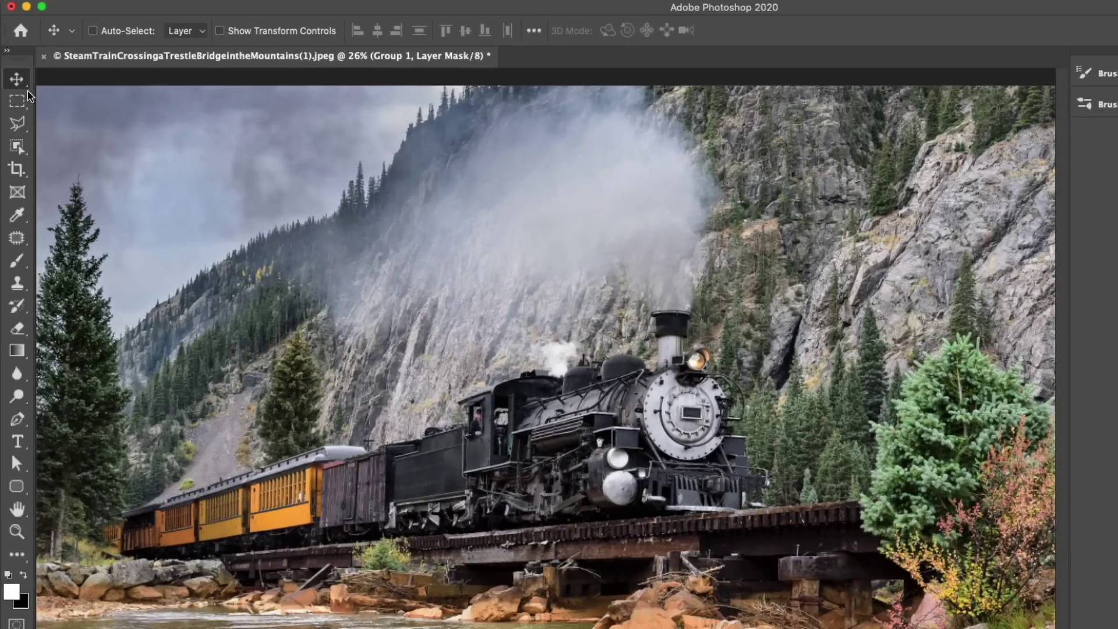
{"action": "left_click", "coordinate": [17, 149]}
{"action": "right_click", "coordinate": [17, 151]}
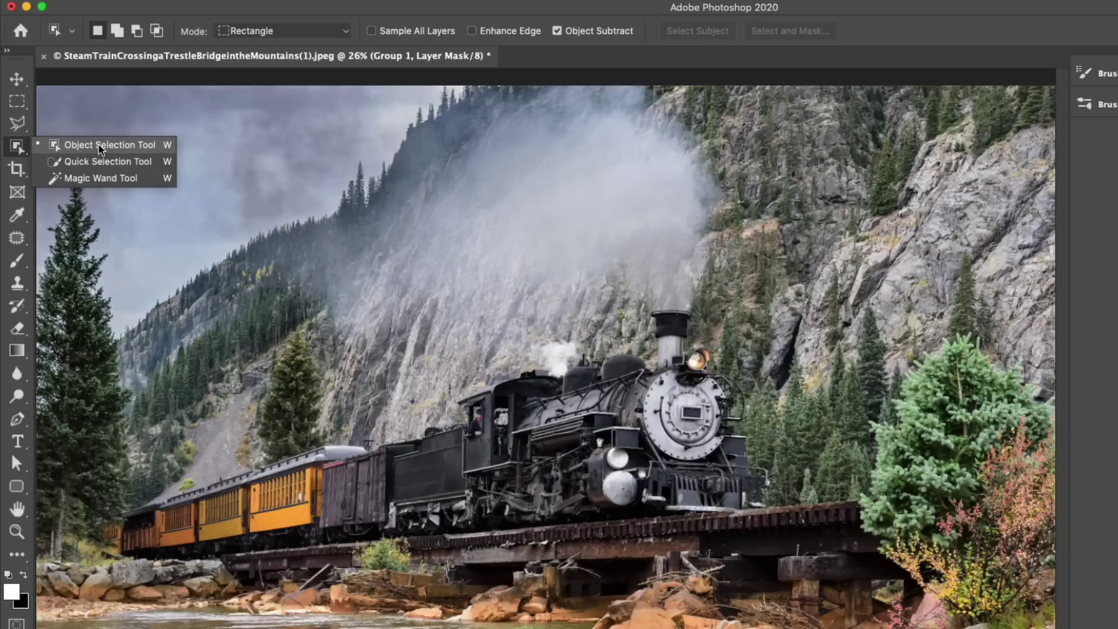
{"action": "left_click", "coordinate": [100, 149]}
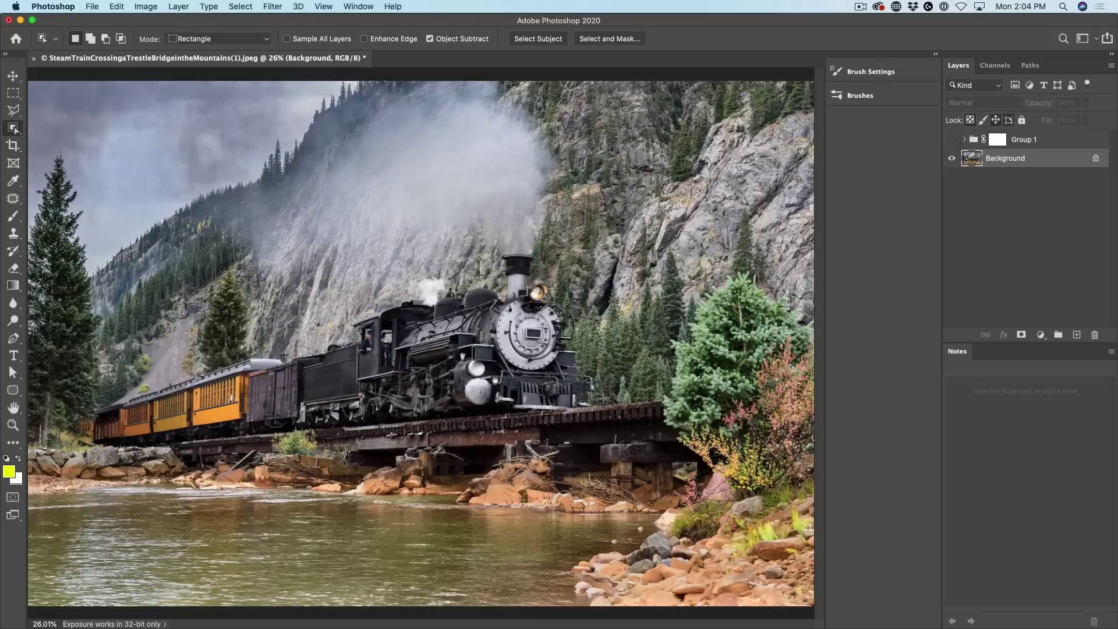
{"action": "left_click_drag", "start_coordinate": [613, 432], "coordinate": [99, 244]}
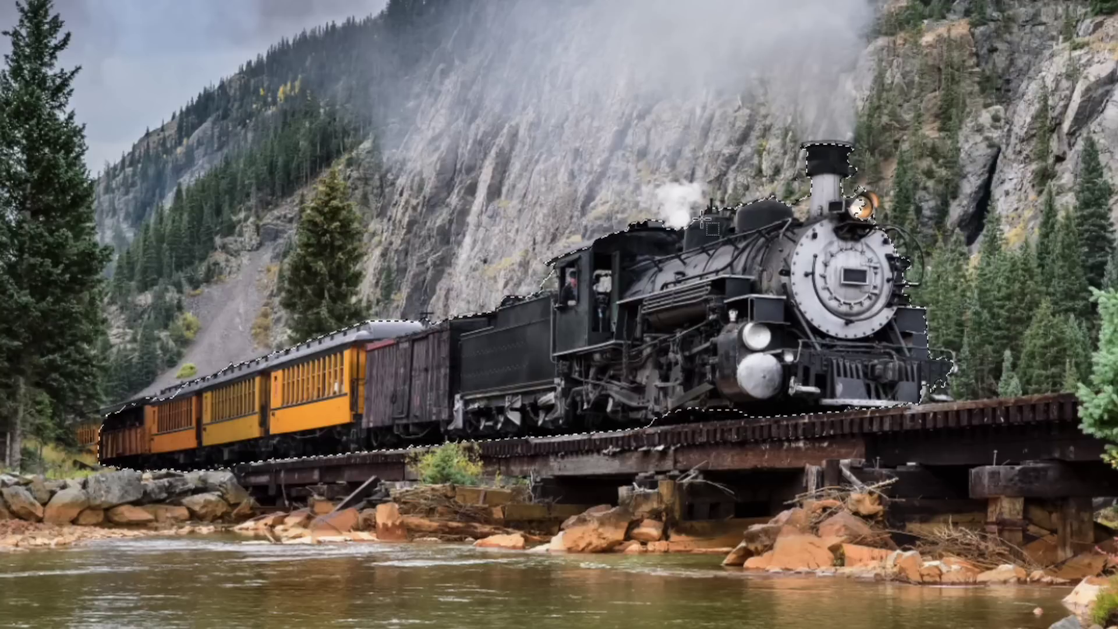
- Refine the train selection around the engine's headlamp, its front end and the edge along the track
{"action": "left_click_drag", "start_coordinate": [848, 186], "coordinate": [879, 213]}
{"action": "left_click_drag", "start_coordinate": [882, 274], "coordinate": [955, 376]}
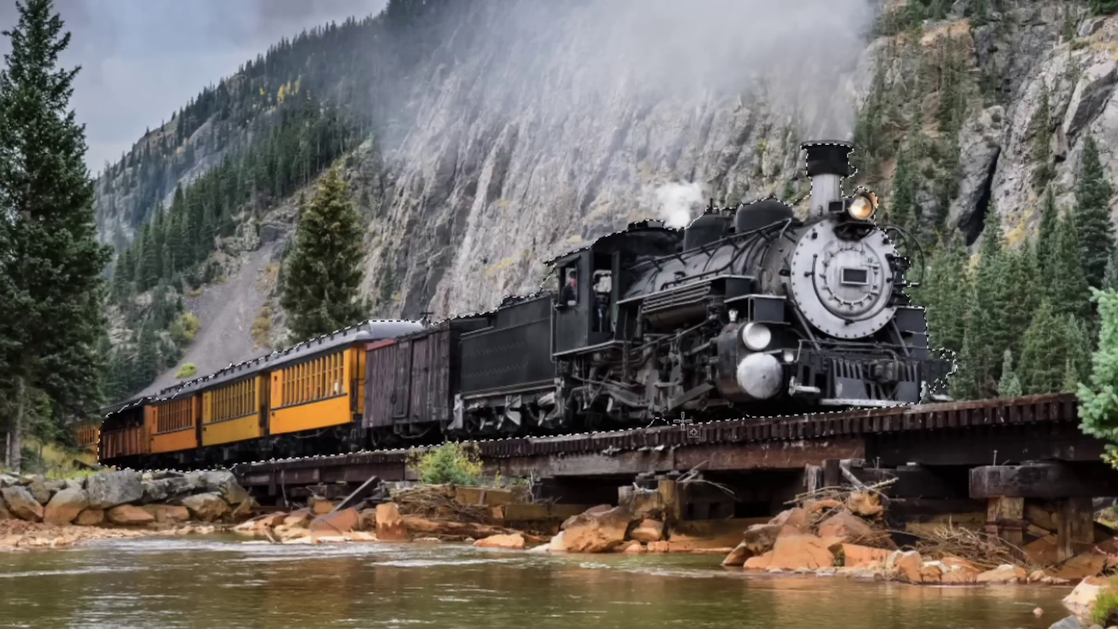
{"action": "left_click_drag", "start_coordinate": [629, 402], "coordinate": [671, 427]}
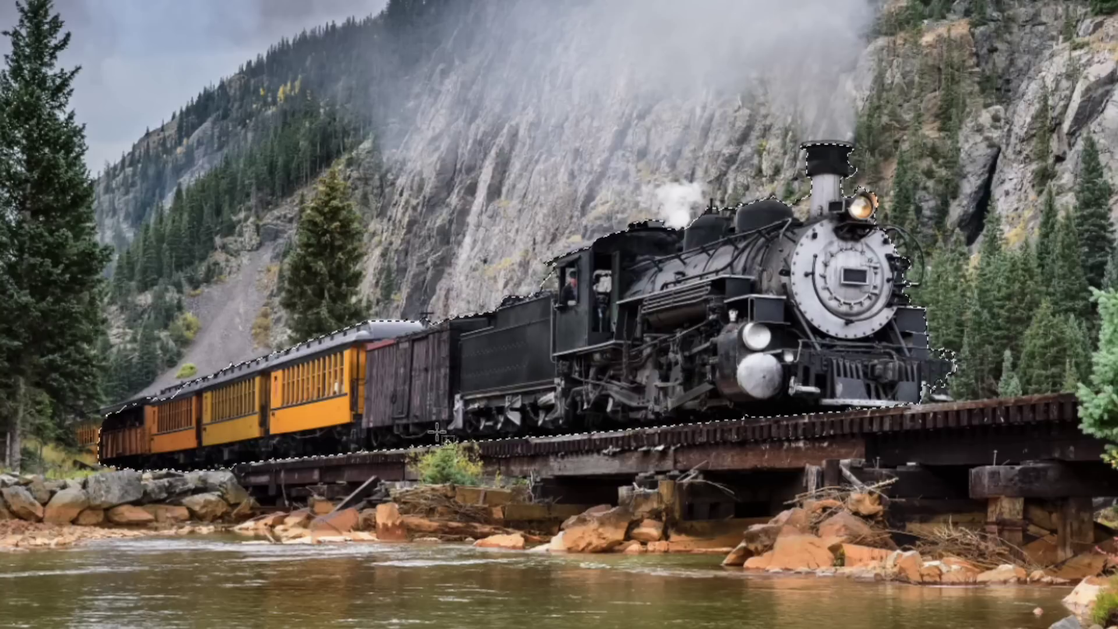
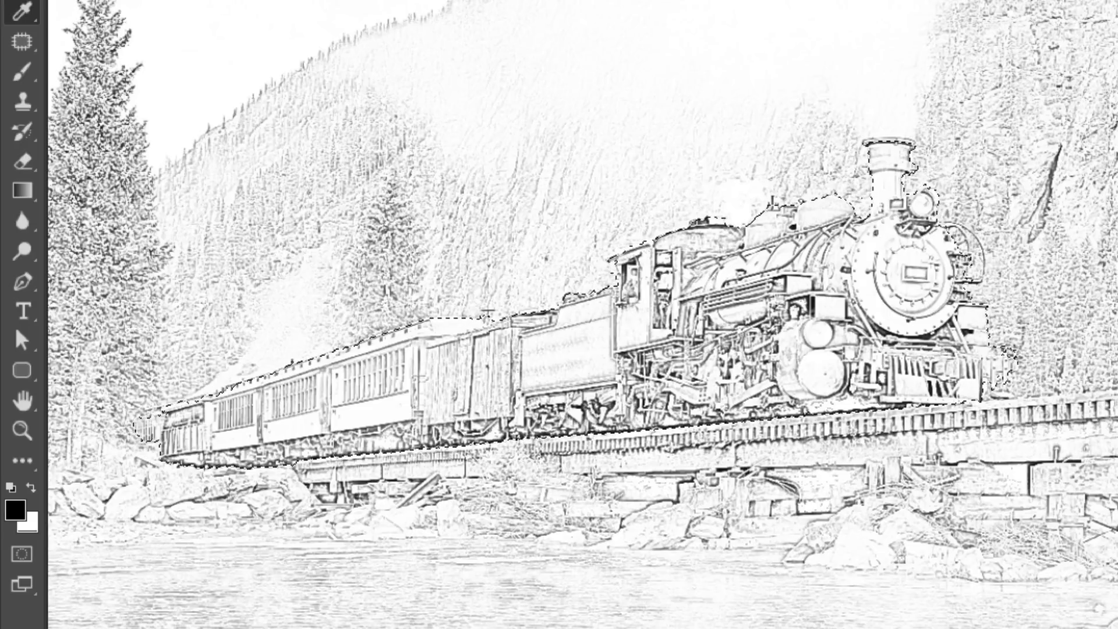
- Set the foreground color to pure black (000000) for painting on the group's mask
{"action": "left_click", "coordinate": [15, 510]}
{"action": "left_click_drag", "start_coordinate": [253, 332], "coordinate": [548, 20]}
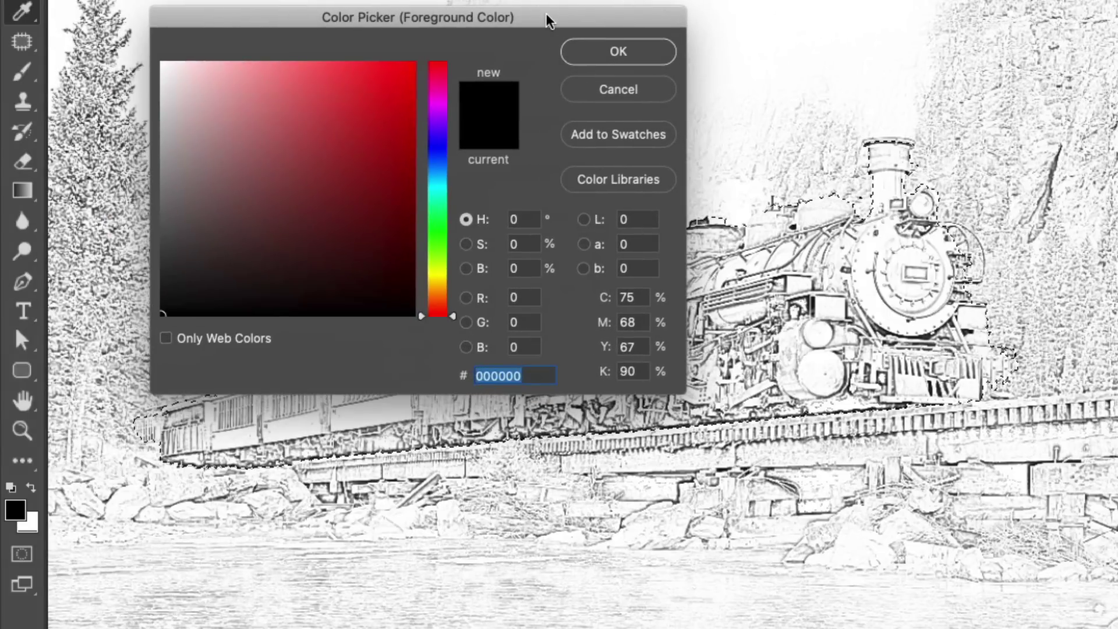
{"action": "left_click_drag", "start_coordinate": [277, 245], "coordinate": [158, 318]}
{"action": "left_click", "coordinate": [638, 58]}
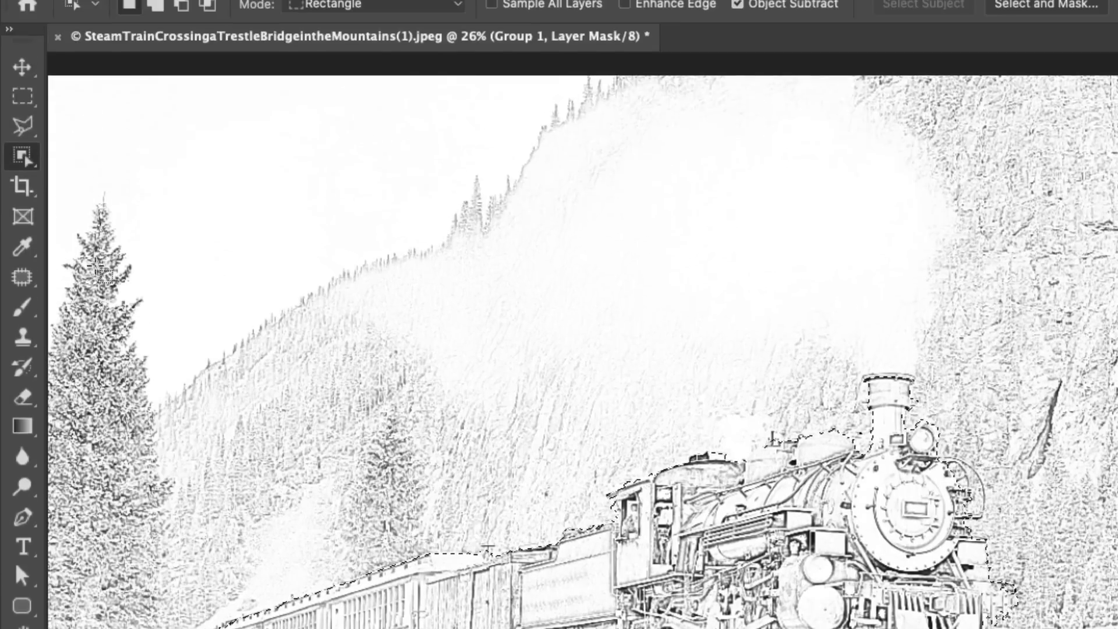
- Set up the Brush tool with a soft round tip at 188 px size and 0% hardness
{"action": "left_click", "coordinate": [20, 73]}
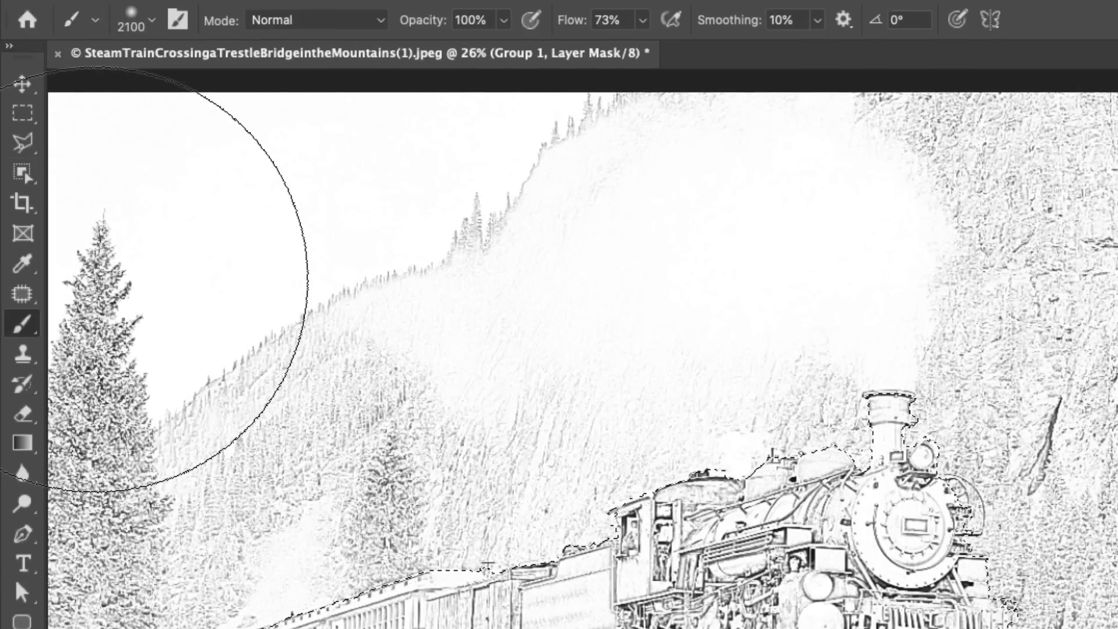
{"action": "left_click", "coordinate": [19, 325]}
{"action": "left_click", "coordinate": [79, 319]}
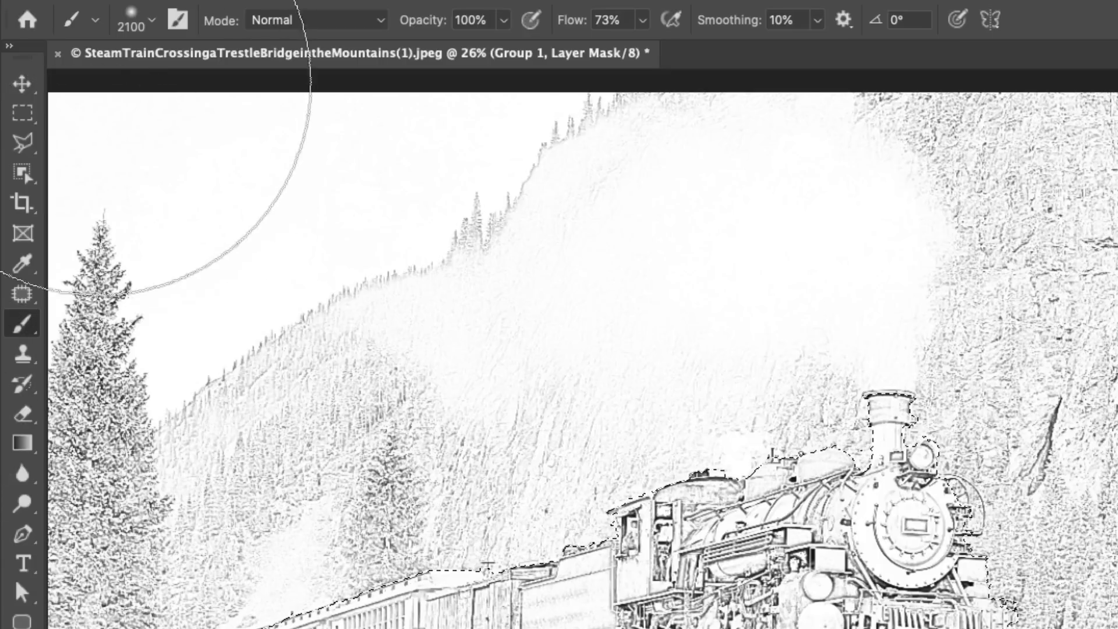
{"action": "left_click", "coordinate": [152, 21]}
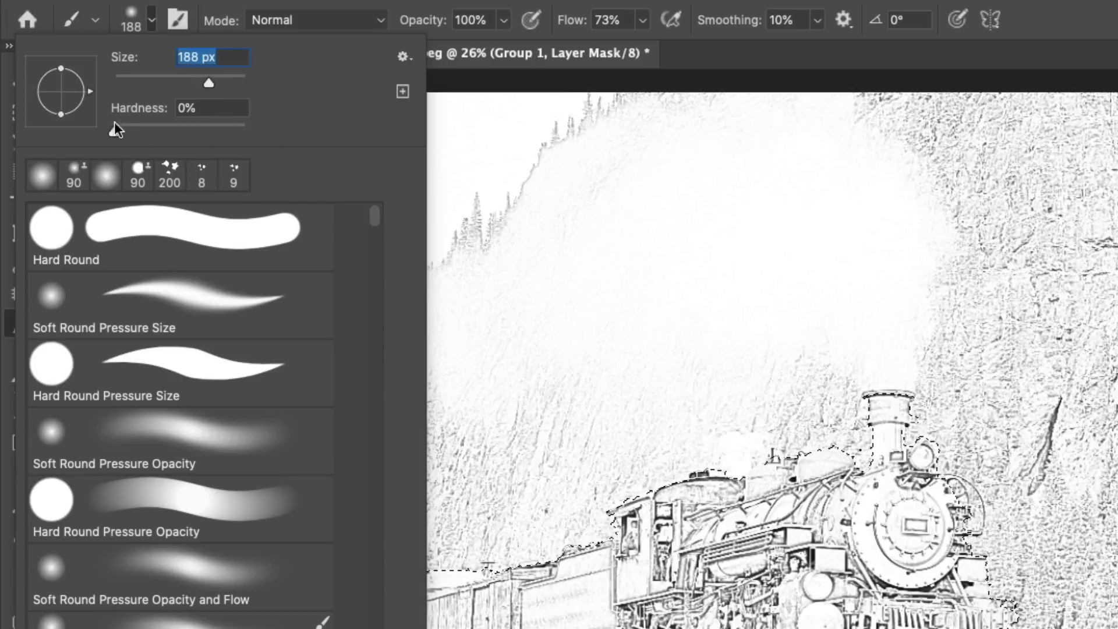
{"action": "left_click_drag", "start_coordinate": [113, 130], "coordinate": [86, 135]}
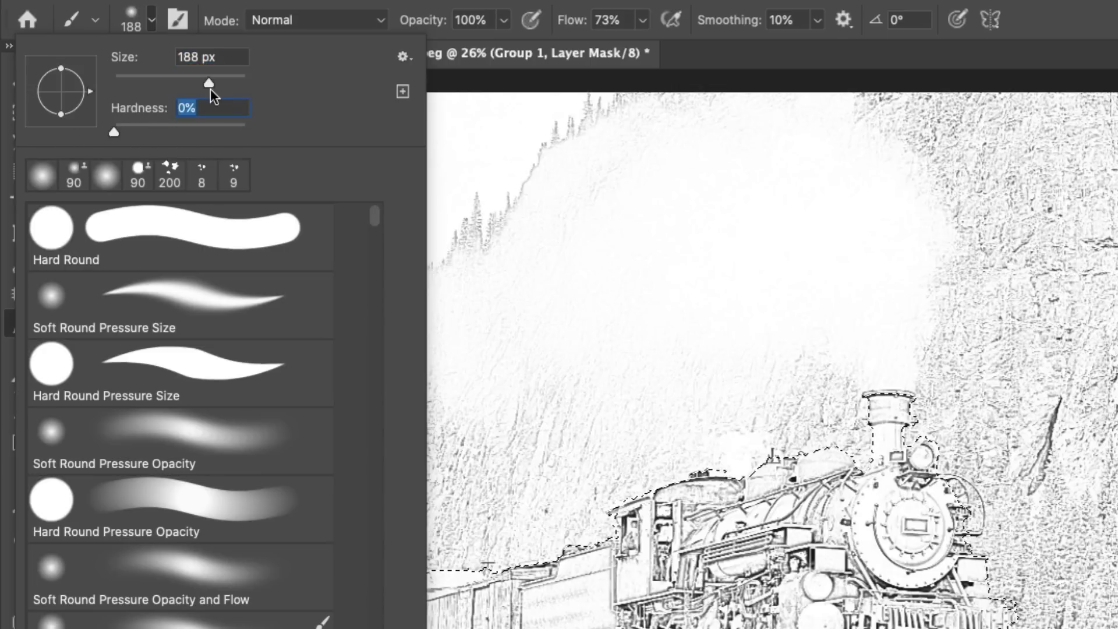
{"action": "left_click", "coordinate": [227, 4]}
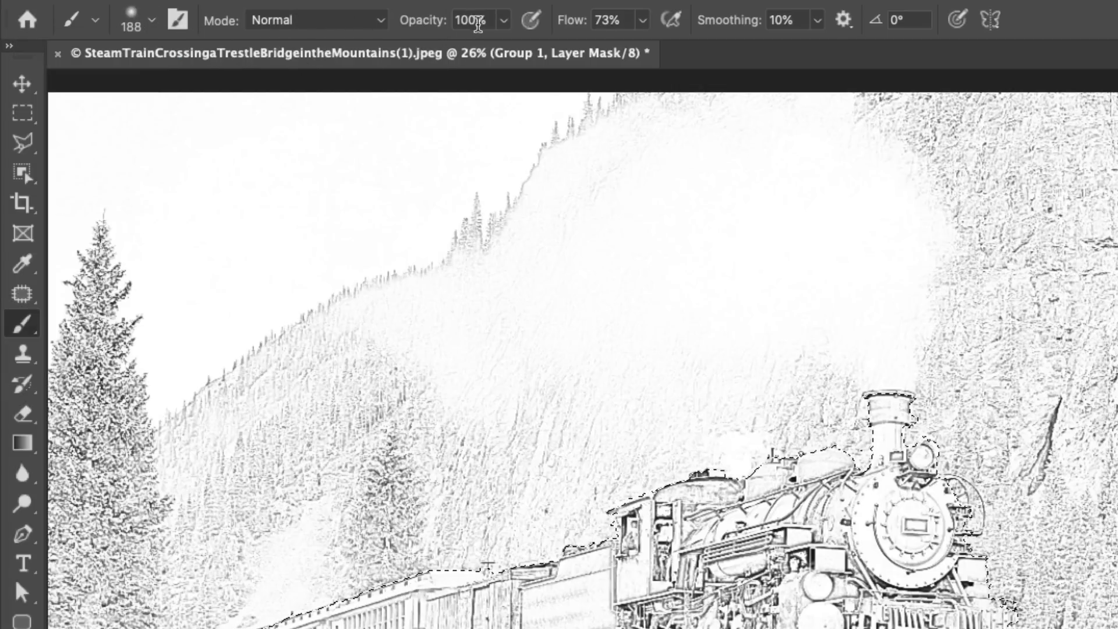
- Set the brush flow to 100% and paint black over the whole selected train on the group's mask to reveal its color
{"action": "left_click_drag", "start_coordinate": [563, 32], "coordinate": [724, 33]}
{"action": "key", "text": "shift+8"}
{"action": "key", "text": "shift+7"}
{"action": "key", "text": "shift+9"}
{"action": "key", "text": "shift+7"}
{"action": "left_click_drag", "start_coordinate": [569, 23], "coordinate": [629, 21]}
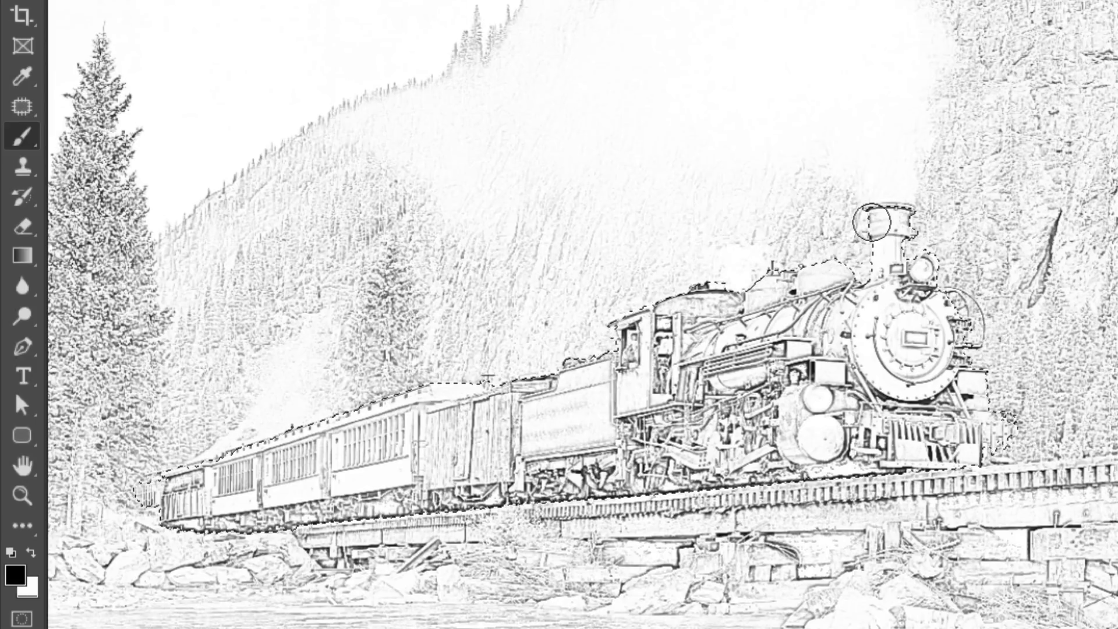
{"action": "mouse_move", "coordinate": [862, 233]}
{"action": "left_mouse_down"}
{"action": "mouse_move", "coordinate": [918, 220]}
{"action": "mouse_move", "coordinate": [845, 292]}
{"action": "mouse_move", "coordinate": [905, 284]}
{"action": "mouse_move", "coordinate": [856, 343]}
{"action": "mouse_move", "coordinate": [851, 408]}
{"action": "mouse_move", "coordinate": [1008, 389]}
{"action": "mouse_move", "coordinate": [936, 320]}
{"action": "left_mouse_up"}
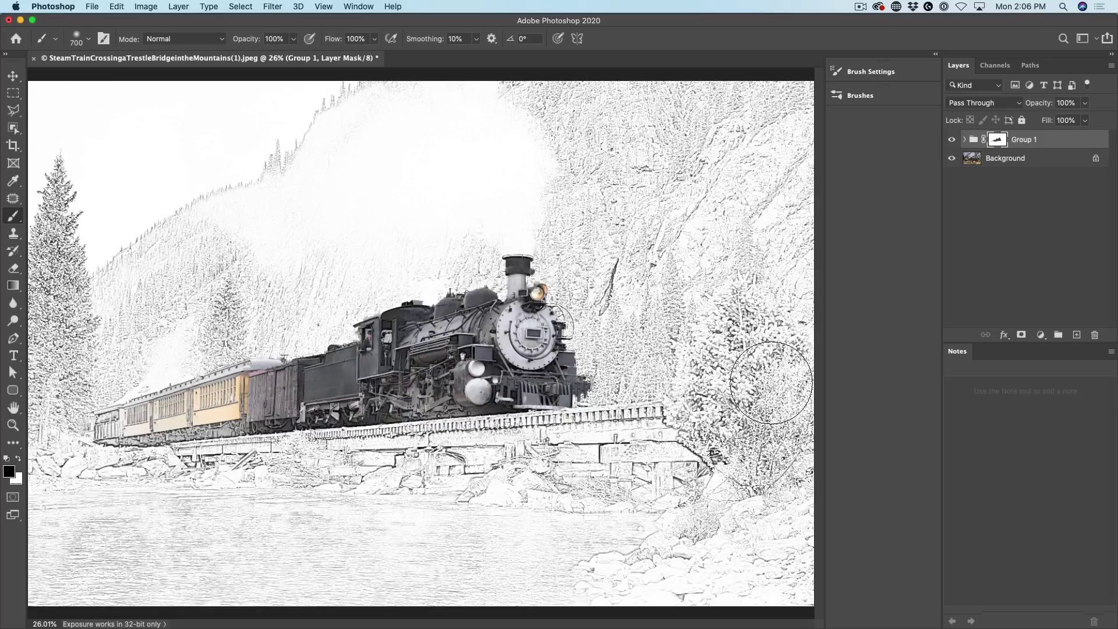
- With the brush reduced to 45 px, paint black on the mask over the engine's dome and smokestack to clear leftover sketch areas
{"action": "left_click", "coordinate": [14, 76]}
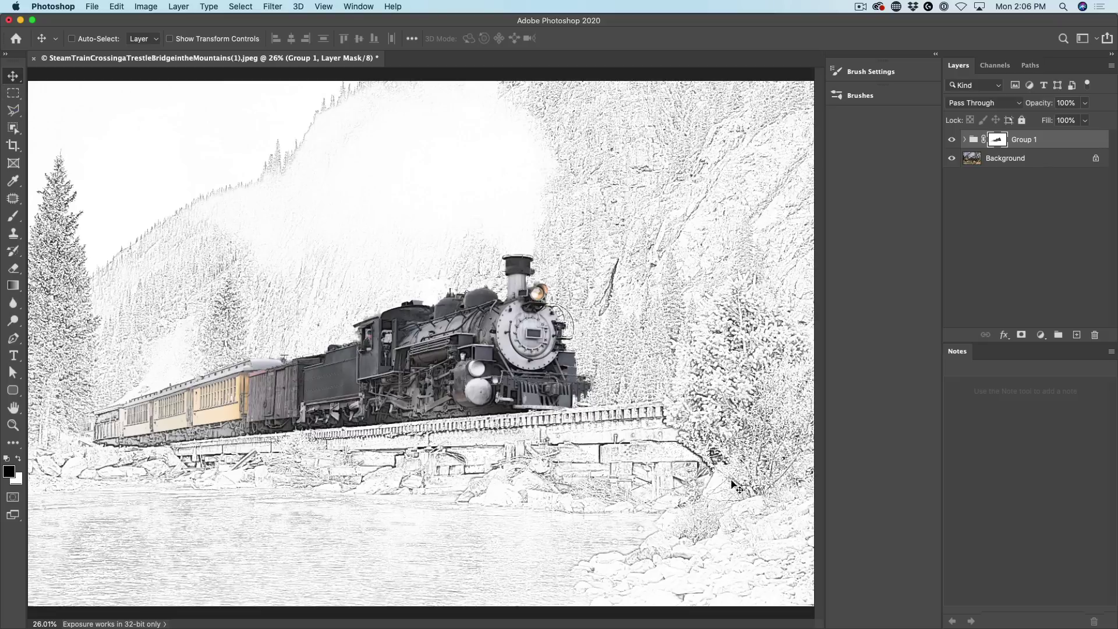
{"action": "left_click", "coordinate": [14, 425]}
{"action": "left_click", "coordinate": [539, 312]}
{"action": "left_click", "coordinate": [538, 314]}
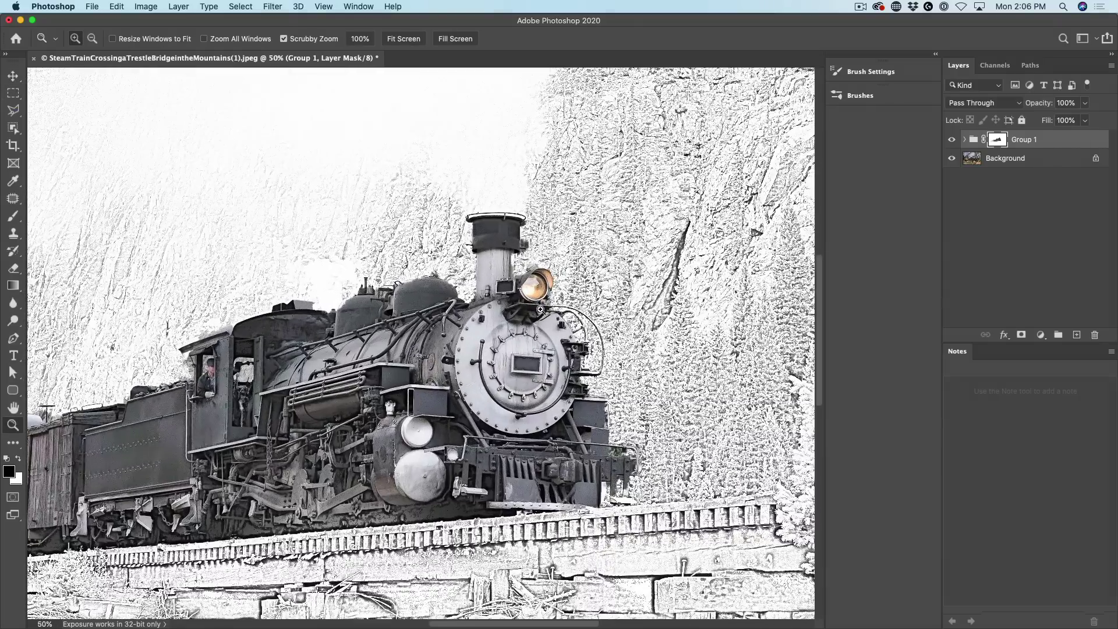
{"action": "left_click", "coordinate": [537, 316]}
{"action": "left_click", "coordinate": [545, 354]}
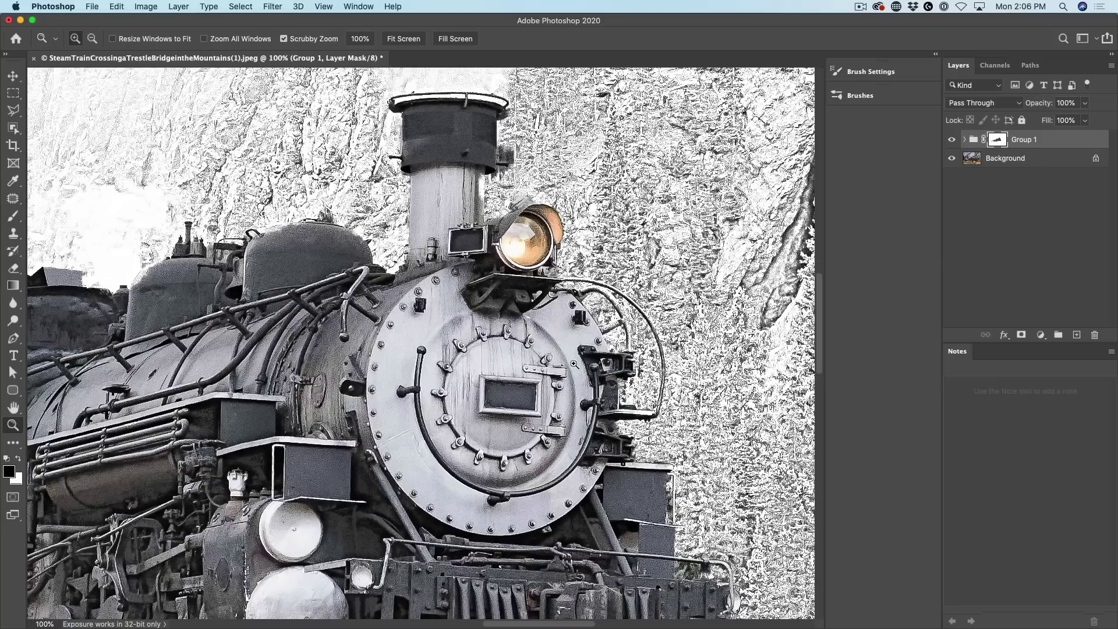
{"action": "key", "text": "b"}
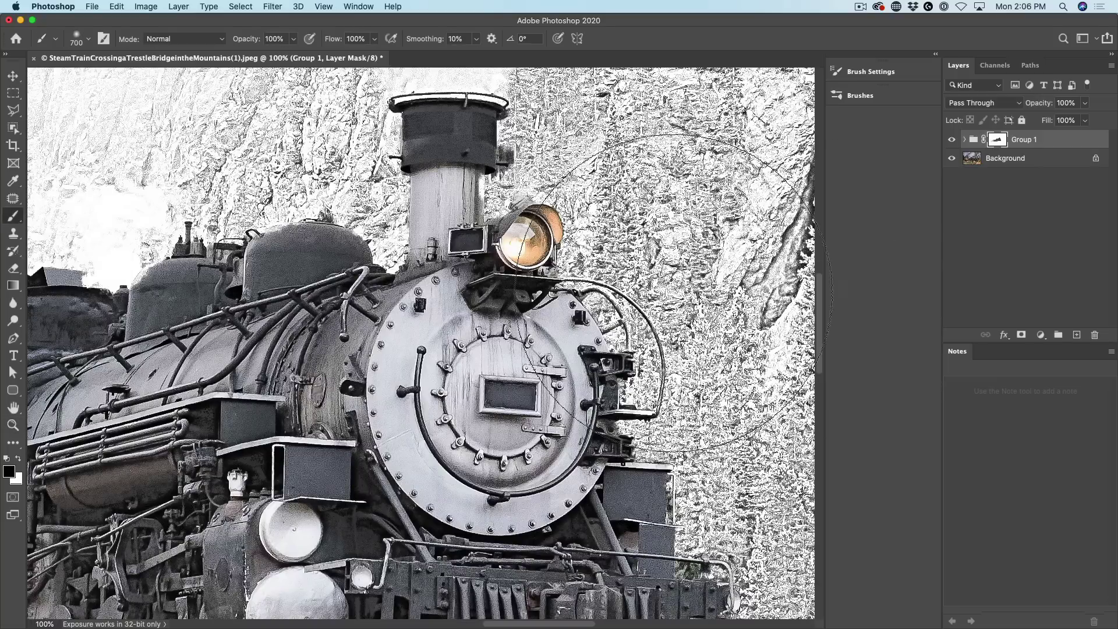
{"action": "key", "text": "bracketleft"}
{"action": "key", "text": "bracketleft"}
{"action": "key", "text": "bracketleft"}
{"action": "key", "text": "bracketleft"}
{"action": "key", "text": "bracketleft"}
{"action": "key", "text": "bracketleft"}
{"action": "key", "text": "bracketleft"}
{"action": "key", "text": "bracketleft"}
{"action": "key", "text": "bracketleft"}
{"action": "key", "text": "bracketleft"}
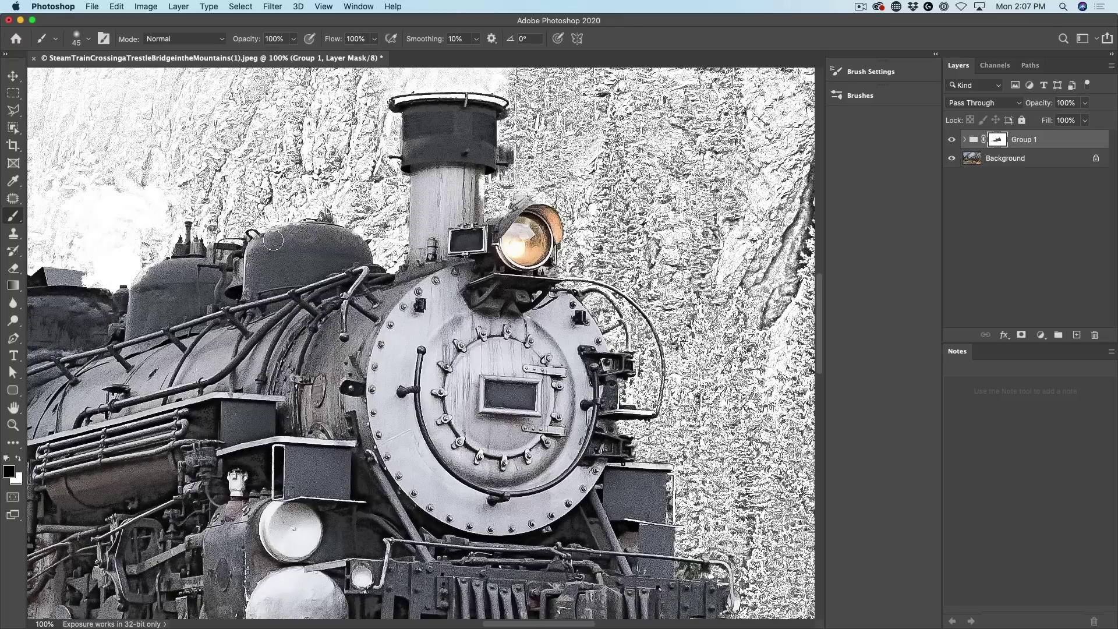
{"action": "mouse_move", "coordinate": [257, 269]}
{"action": "left_mouse_down"}
{"action": "mouse_move", "coordinate": [297, 233]}
{"action": "mouse_move", "coordinate": [282, 240]}
{"action": "mouse_move", "coordinate": [325, 244]}
{"action": "mouse_move", "coordinate": [270, 286]}
{"action": "mouse_move", "coordinate": [319, 284]}
{"action": "mouse_move", "coordinate": [325, 300]}
{"action": "mouse_move", "coordinate": [287, 349]}
{"action": "mouse_move", "coordinate": [383, 312]}
{"action": "mouse_move", "coordinate": [354, 337]}
{"action": "mouse_move", "coordinate": [445, 263]}
{"action": "mouse_move", "coordinate": [425, 280]}
{"action": "mouse_move", "coordinate": [439, 235]}
{"action": "left_mouse_up"}
{"action": "mouse_move", "coordinate": [429, 181]}
{"action": "left_mouse_down"}
{"action": "mouse_move", "coordinate": [412, 124]}
{"action": "mouse_move", "coordinate": [444, 121]}
{"action": "mouse_move", "coordinate": [469, 143]}
{"action": "left_mouse_up"}
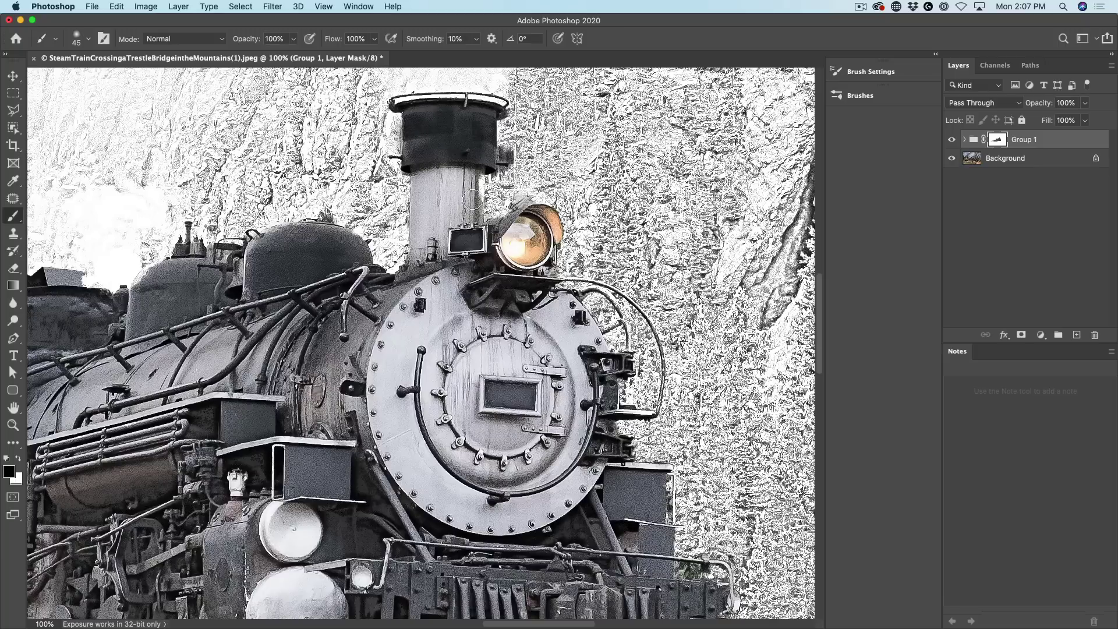
- Reduce the brush to 35 px and paint black on the mask along the cab roof edge and around the driver's window
{"action": "scroll", "coordinate": [392, 325], "scroll_direction": "left", "scroll_amount": 15}
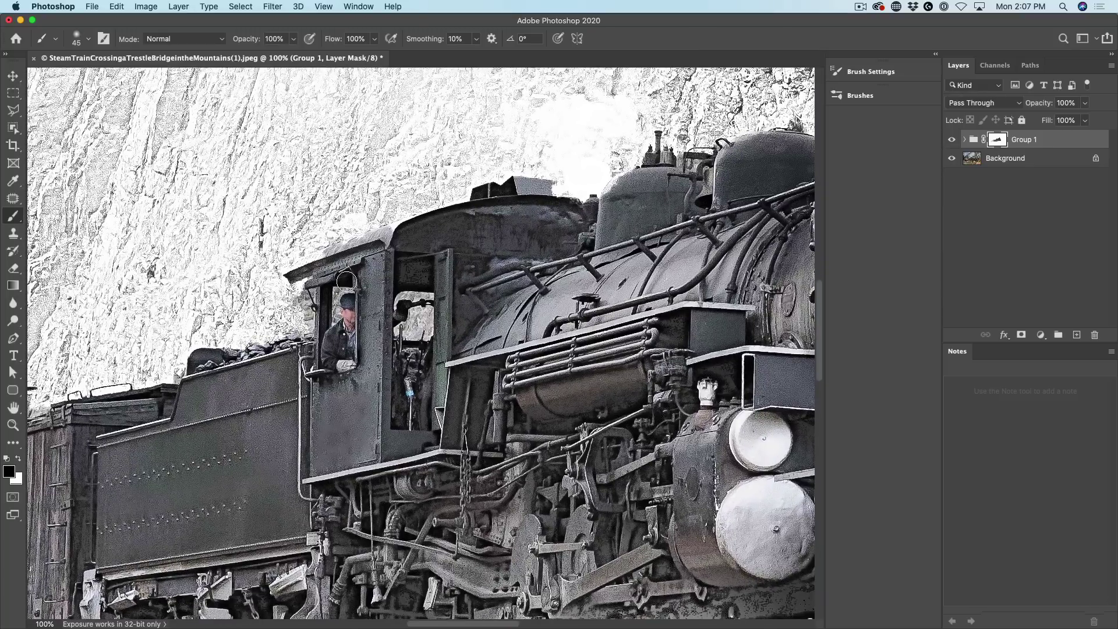
{"action": "left_click", "coordinate": [85, 41]}
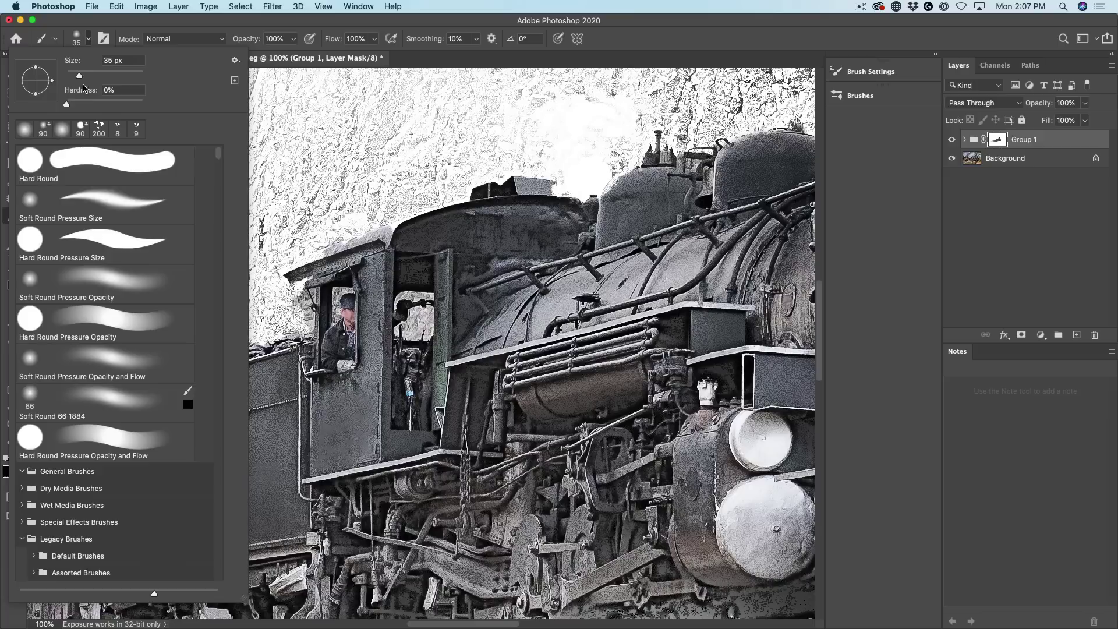
{"action": "left_click", "coordinate": [423, 68]}
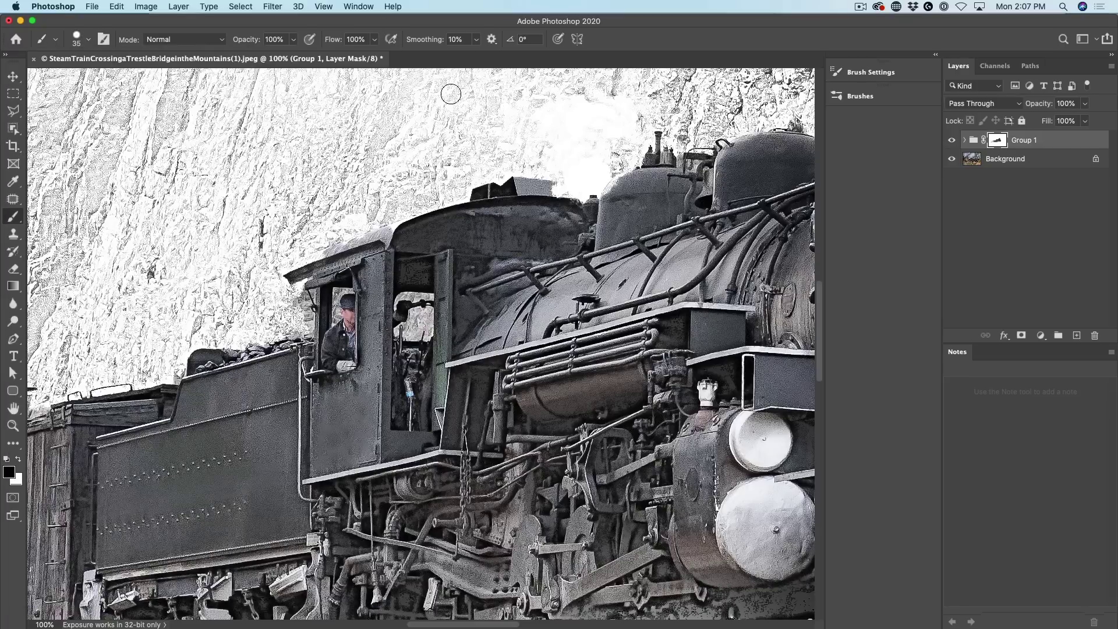
{"action": "mouse_move", "coordinate": [382, 249]}
{"action": "left_mouse_down"}
{"action": "mouse_move", "coordinate": [406, 231]}
{"action": "mouse_move", "coordinate": [305, 270]}
{"action": "left_mouse_up"}
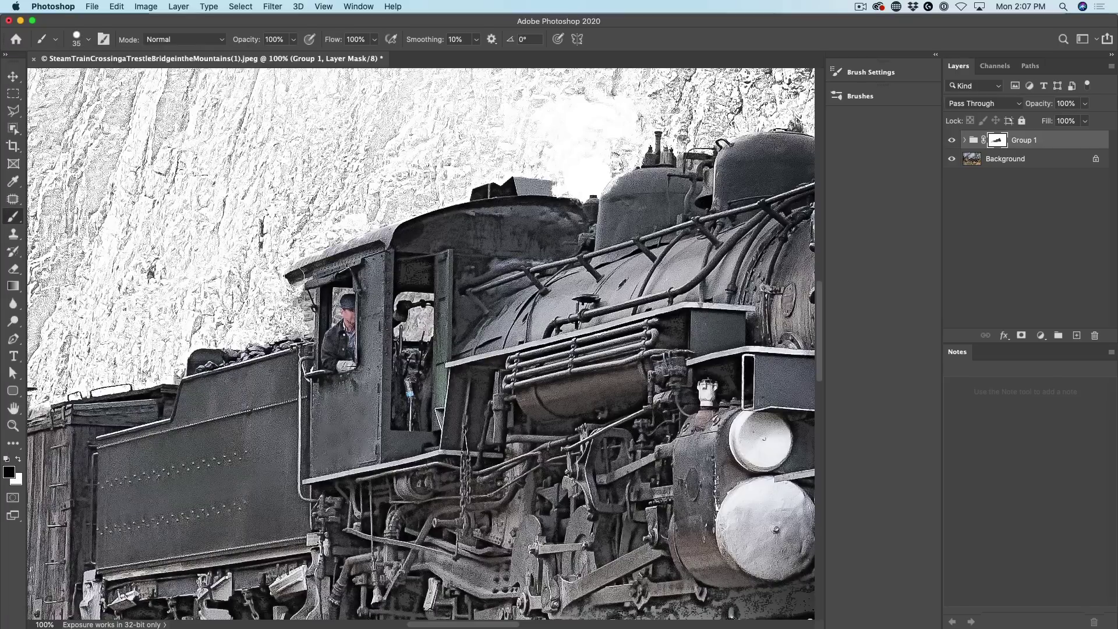
{"action": "left_click_drag", "start_coordinate": [336, 348], "coordinate": [349, 354]}
- Check the train's cars and undercarriage, paint black on the mask over the engine's lower front, and fit the whole image in view
{"action": "scroll", "coordinate": [350, 402], "scroll_direction": "left", "scroll_amount": 10}
{"action": "scroll", "coordinate": [350, 402], "scroll_direction": "down", "scroll_amount": 3}
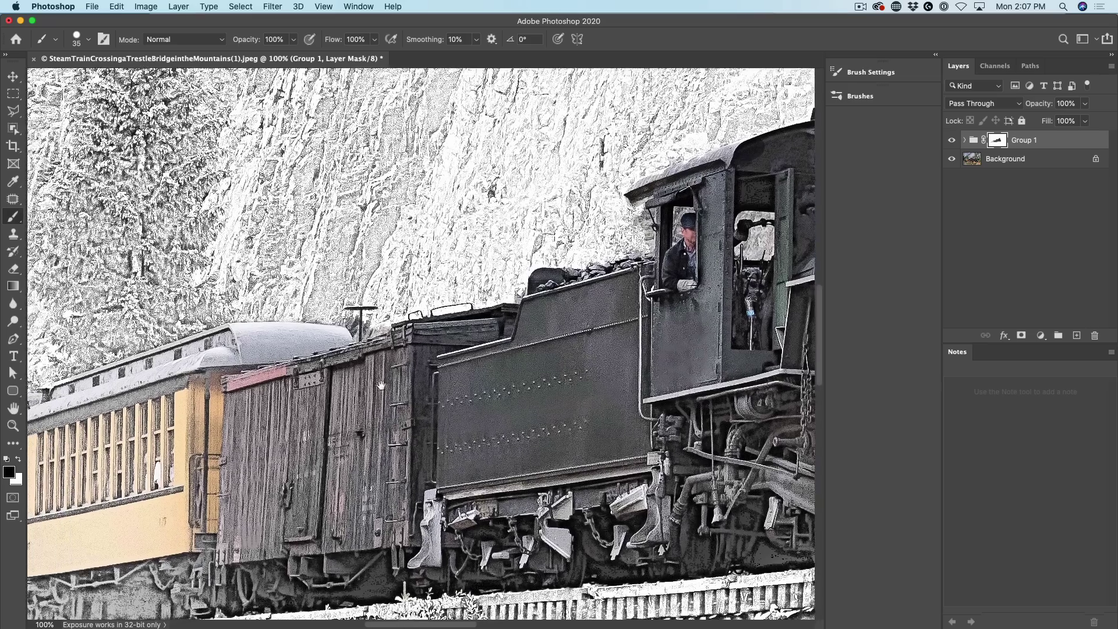
{"action": "left_click_drag", "start_coordinate": [382, 386], "coordinate": [458, 276]}
{"action": "scroll", "coordinate": [458, 276], "scroll_direction": "right", "scroll_amount": 15}
{"action": "scroll", "coordinate": [457, 276], "scroll_direction": "down", "scroll_amount": 4}
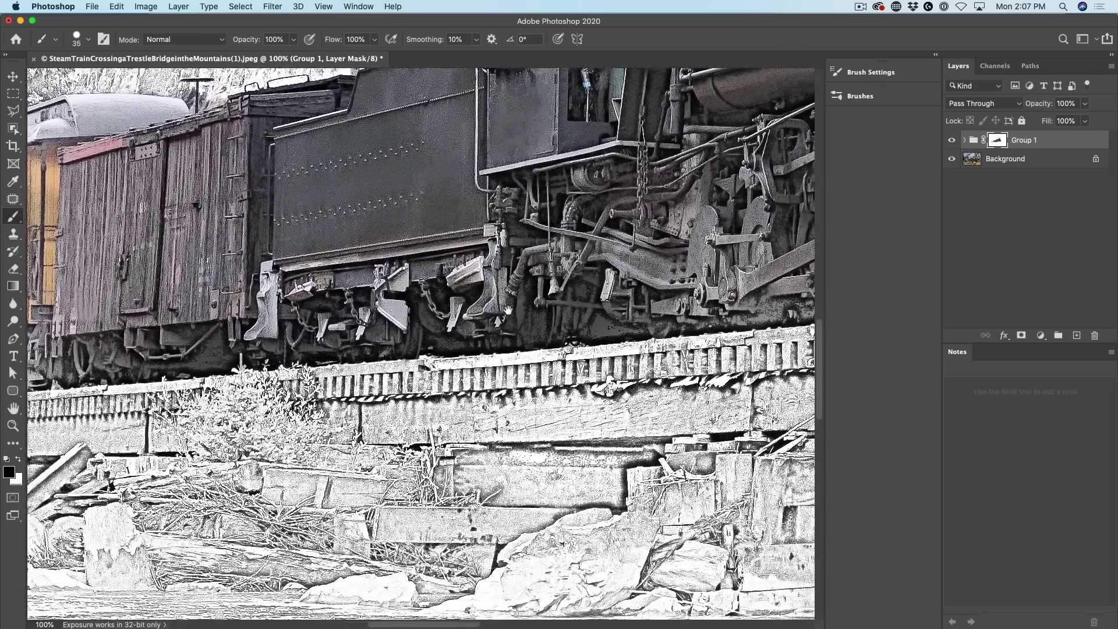
{"action": "scroll", "coordinate": [486, 338], "scroll_direction": "right", "scroll_amount": 15}
{"action": "scroll", "coordinate": [485, 338], "scroll_direction": "up", "scroll_amount": 1}
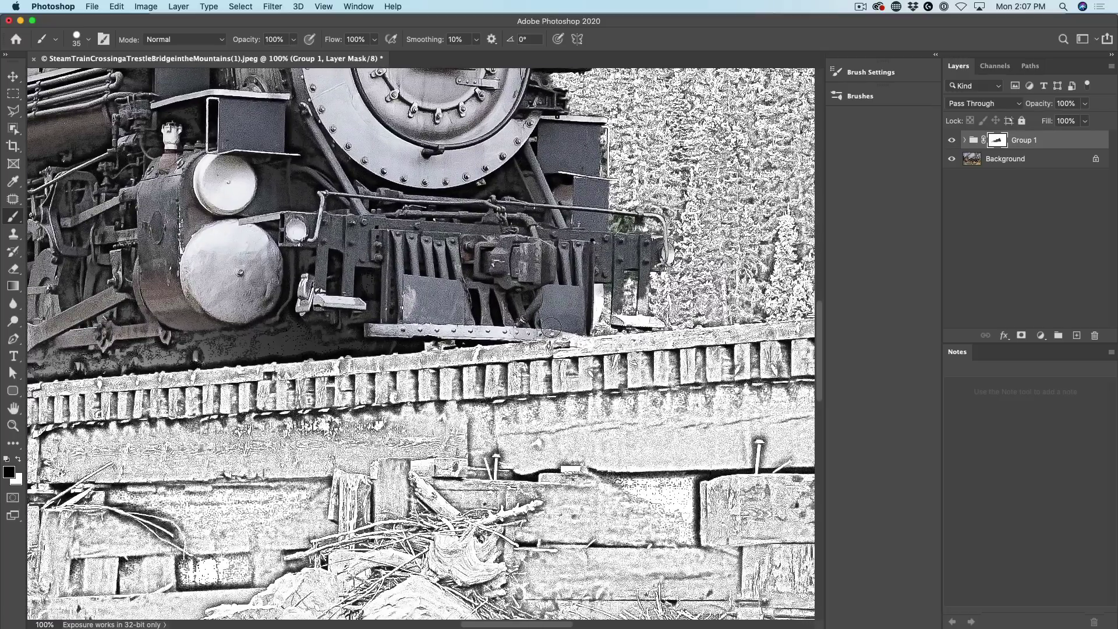
{"action": "mouse_move", "coordinate": [607, 310]}
{"action": "left_mouse_down"}
{"action": "mouse_move", "coordinate": [399, 300]}
{"action": "mouse_move", "coordinate": [472, 284]}
{"action": "mouse_move", "coordinate": [505, 301]}
{"action": "left_mouse_up"}
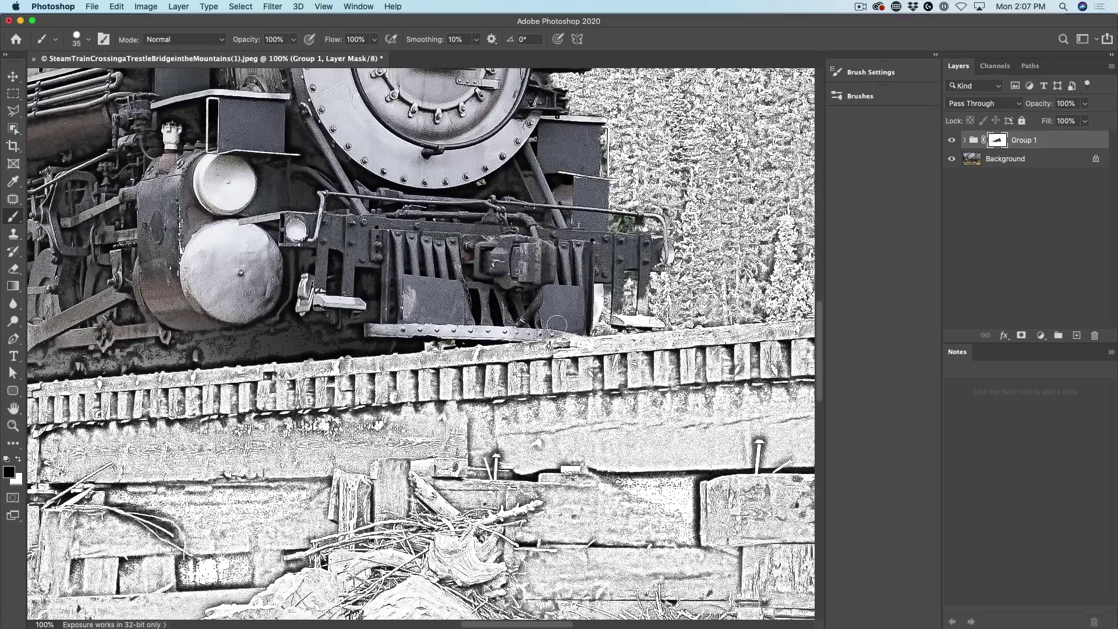
{"action": "key", "text": "super+0"}
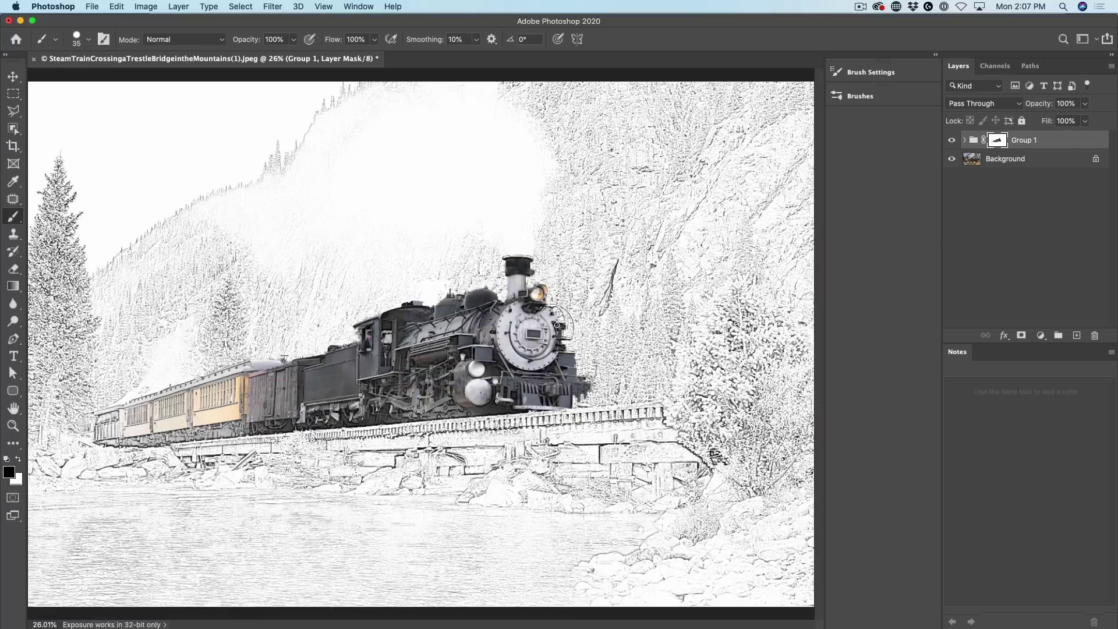